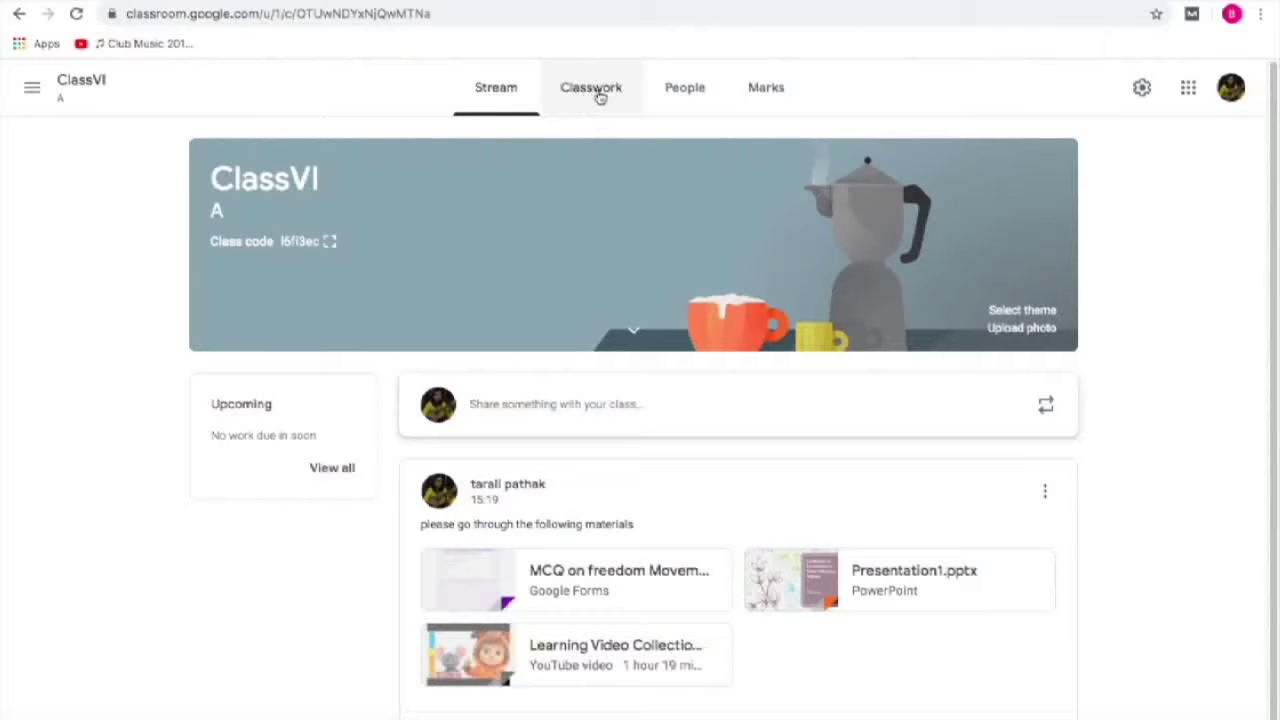
Step: Start a new assignment in the class's classwork and title it "Indian Freedom Movement"
click(600, 95)
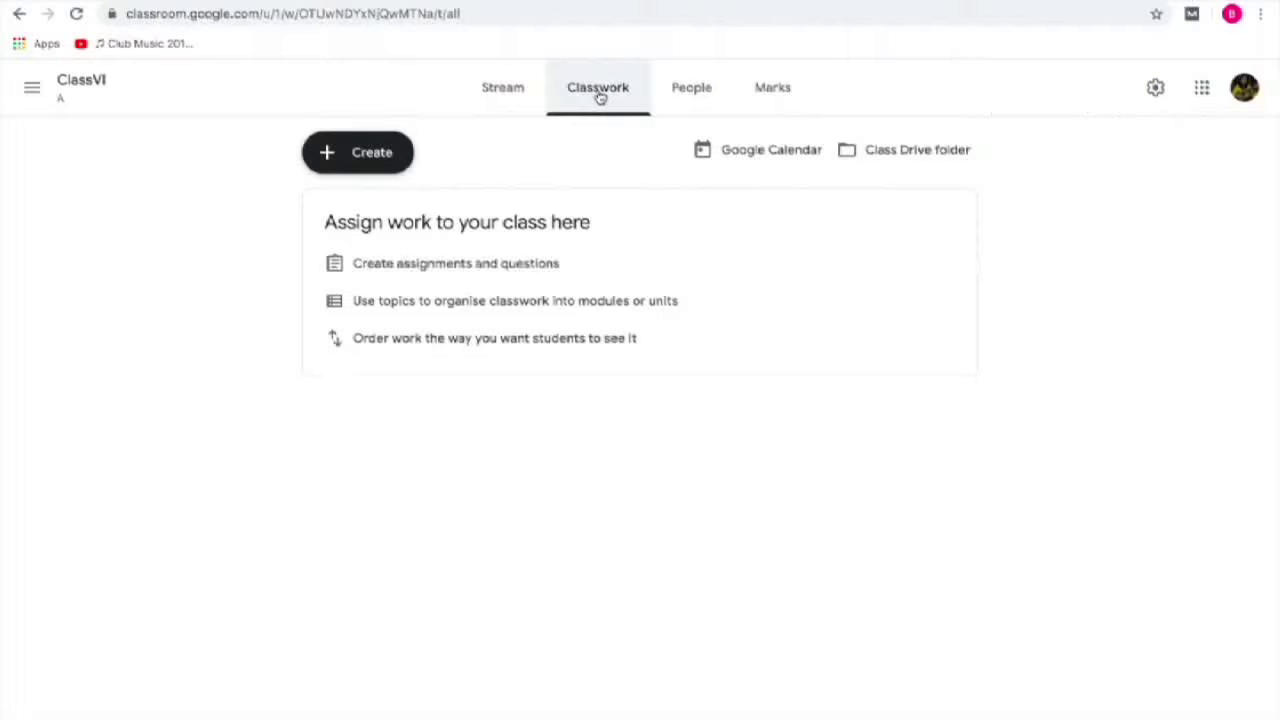
click(354, 160)
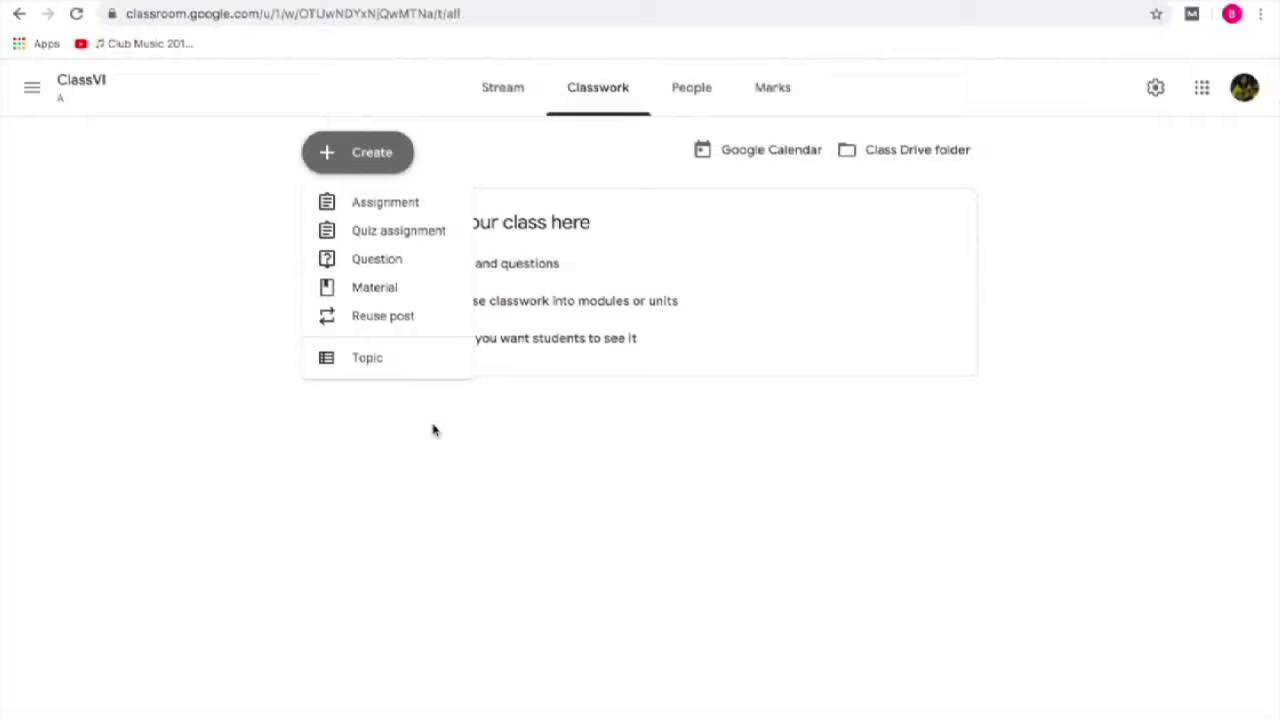
click(404, 210)
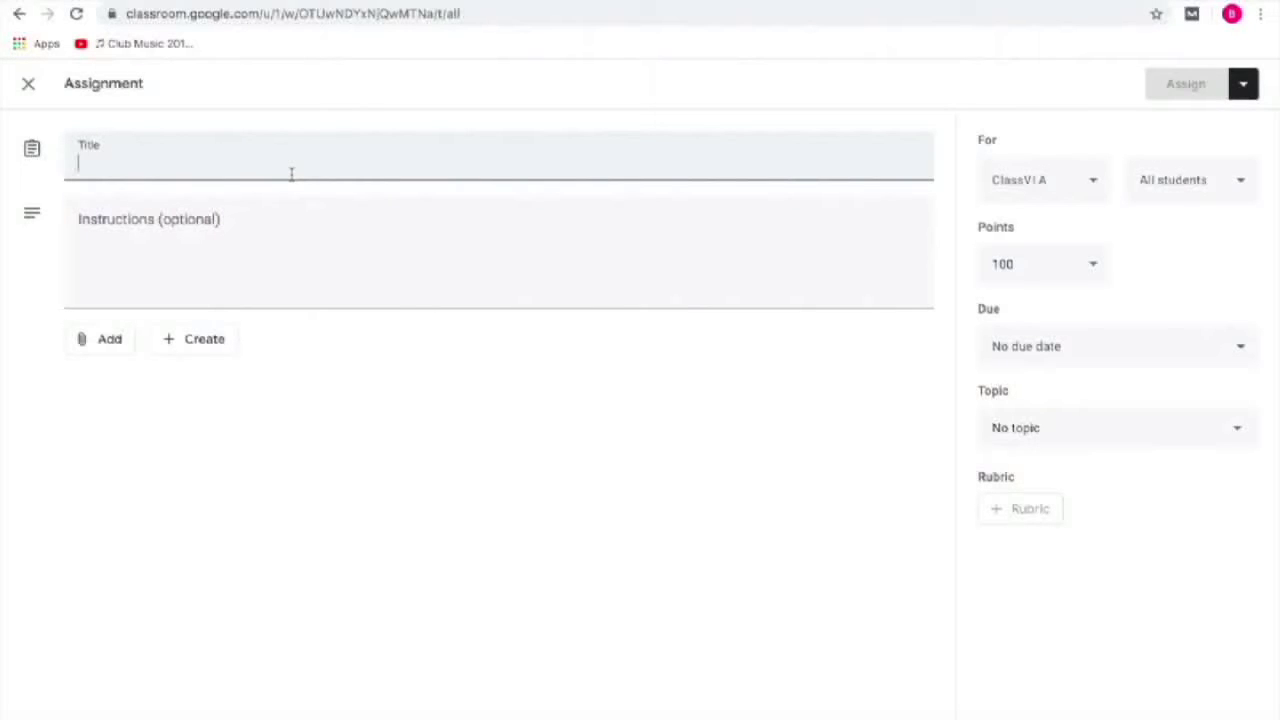
text(I)
key(BackSpace)
text(Indianfr)
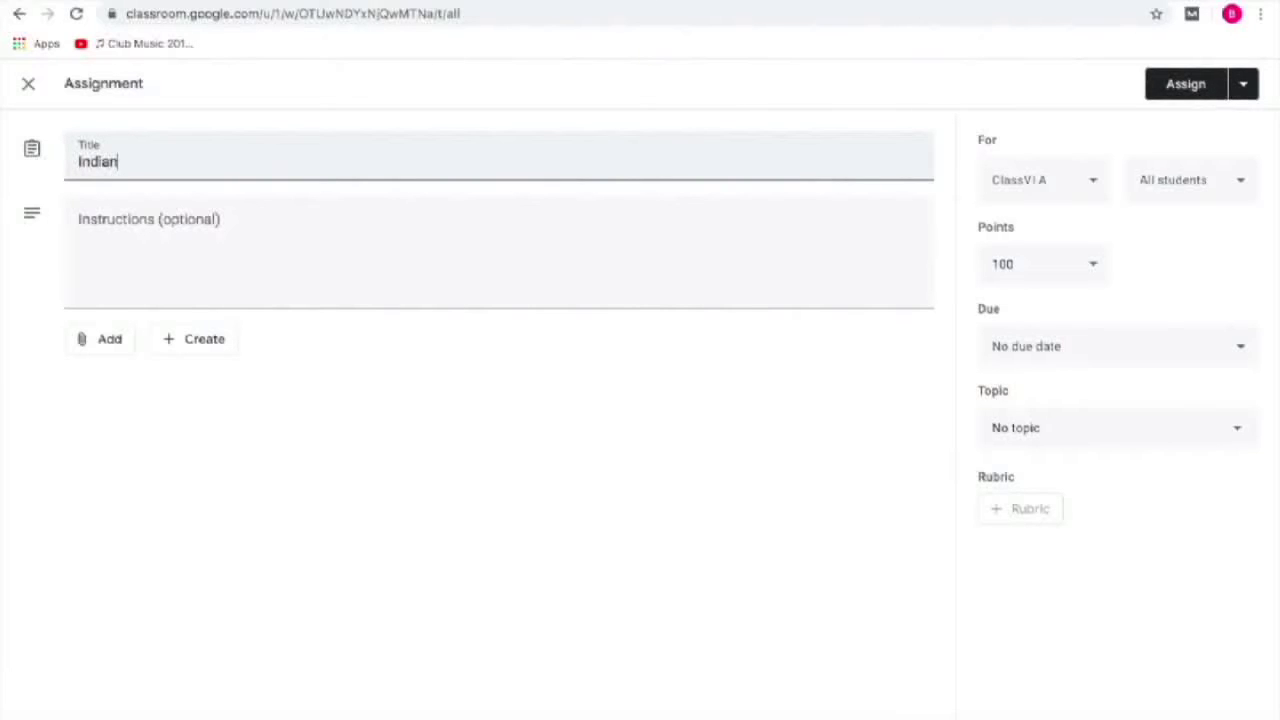
key(BackSpace)
key(BackSpace)
text(f)
key(BackSpace)
text(Freedom Movement)
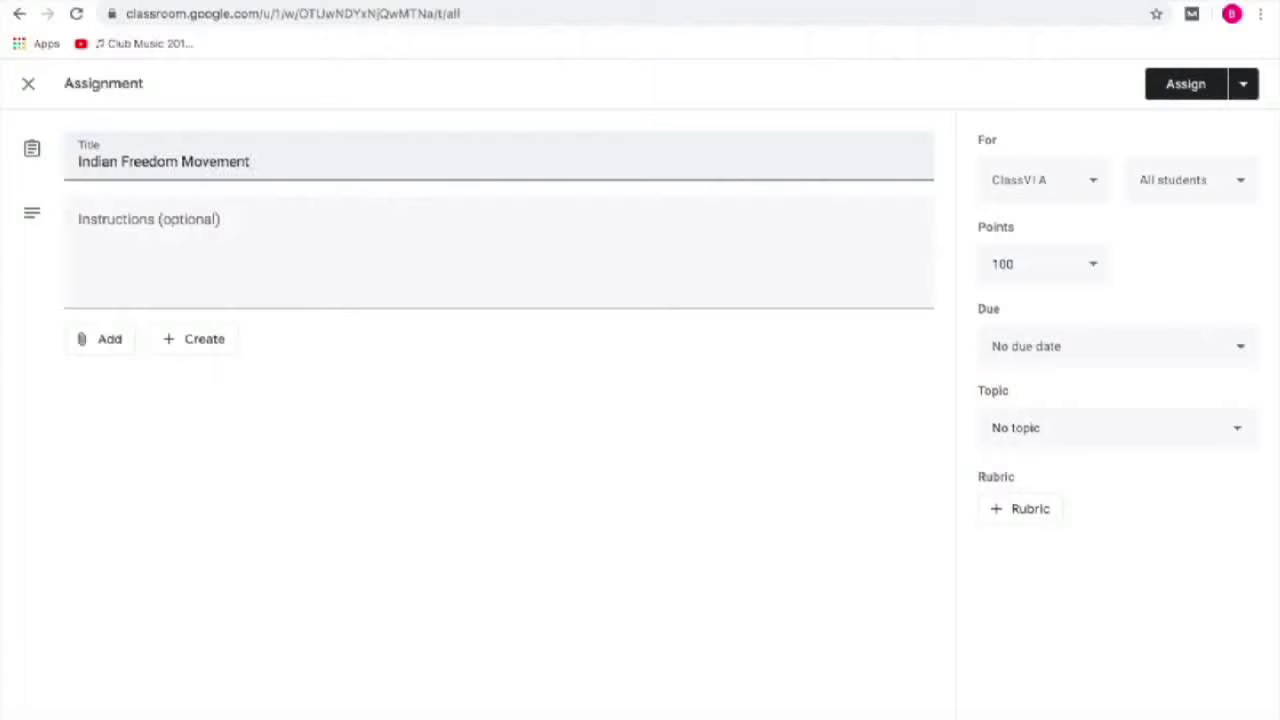
Step: Enter the assignment instructions "Write an essay on Indian freedom movement within 200 words", with the spelling corrected
click(163, 271)
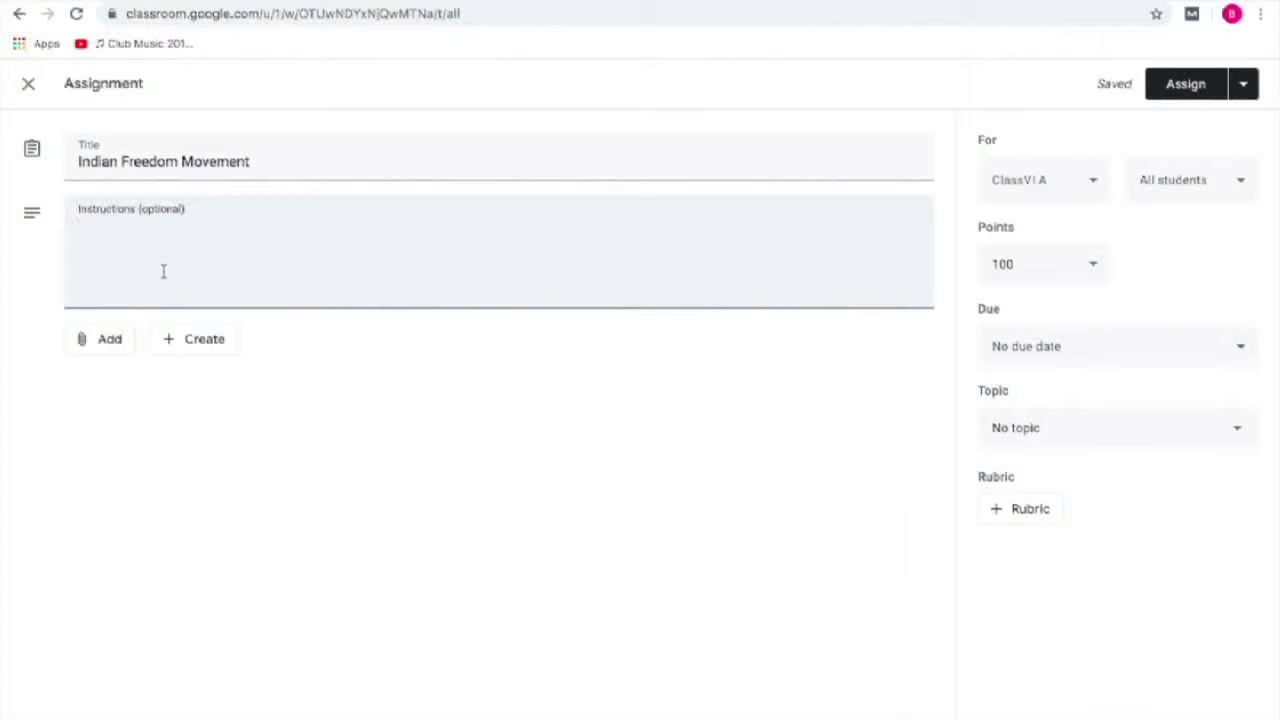
text(Wri)
key(BackSpace)
key(BackSpace)
key(BackSpace)
text(Write an ea)
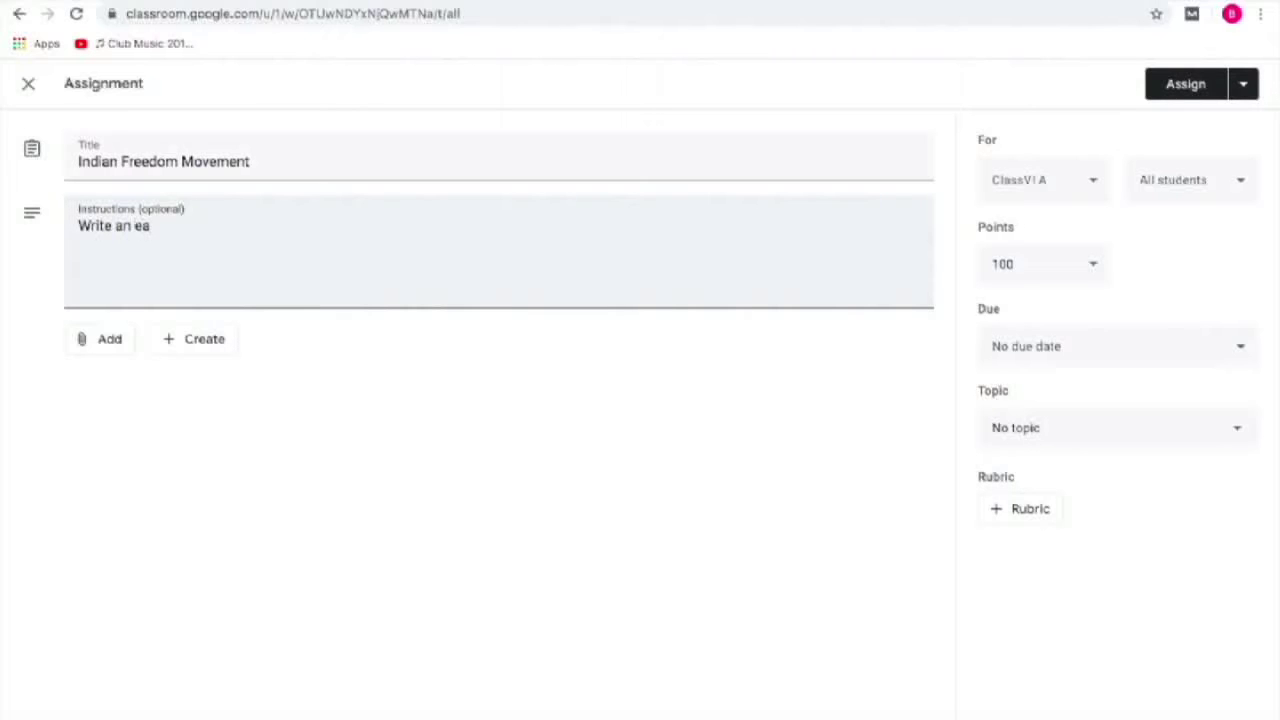
key(BackSpace)
text(ssay on Ind)
text(ianfreedom movement within 200 words)
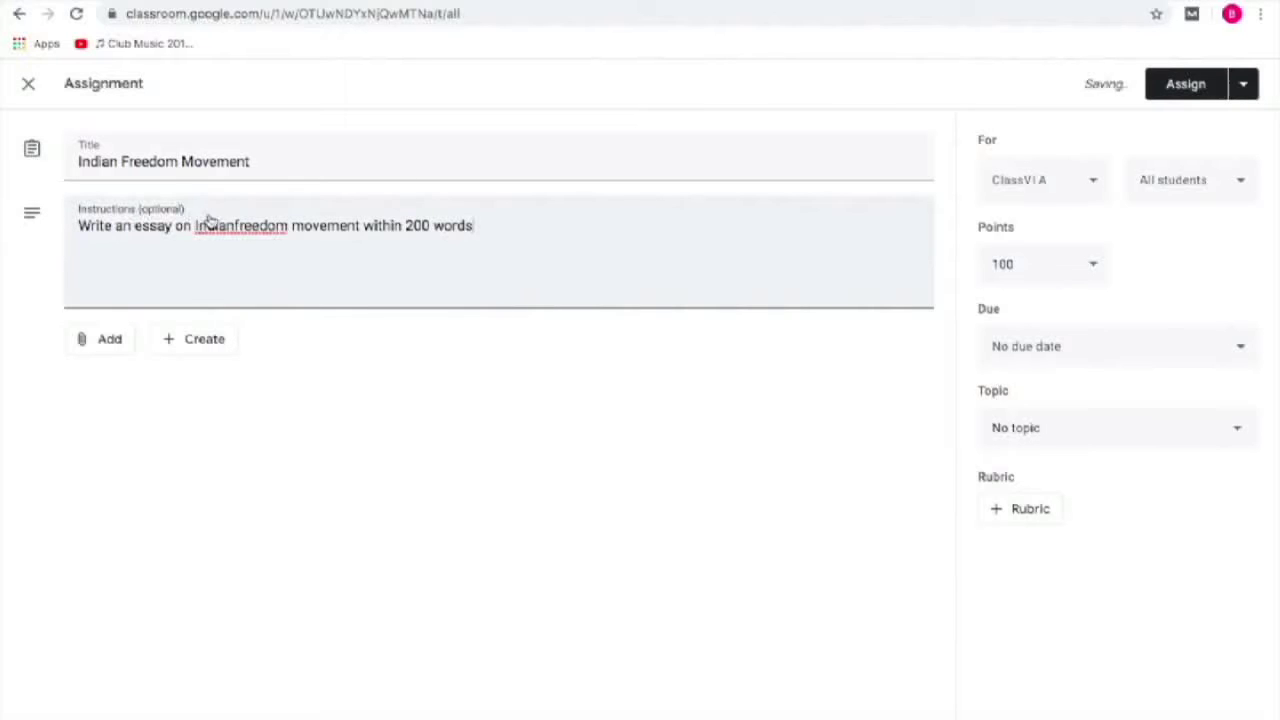
click(234, 225)
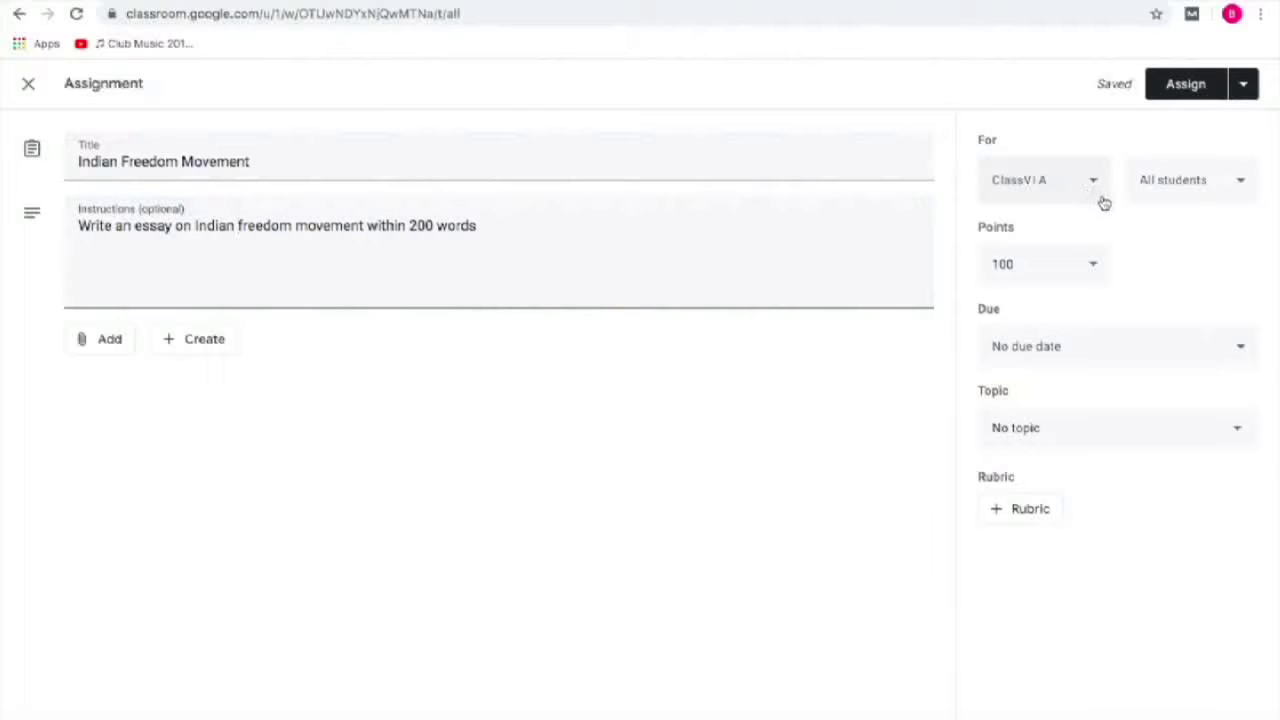
Step: Set the assignment's points to 50
click(1099, 269)
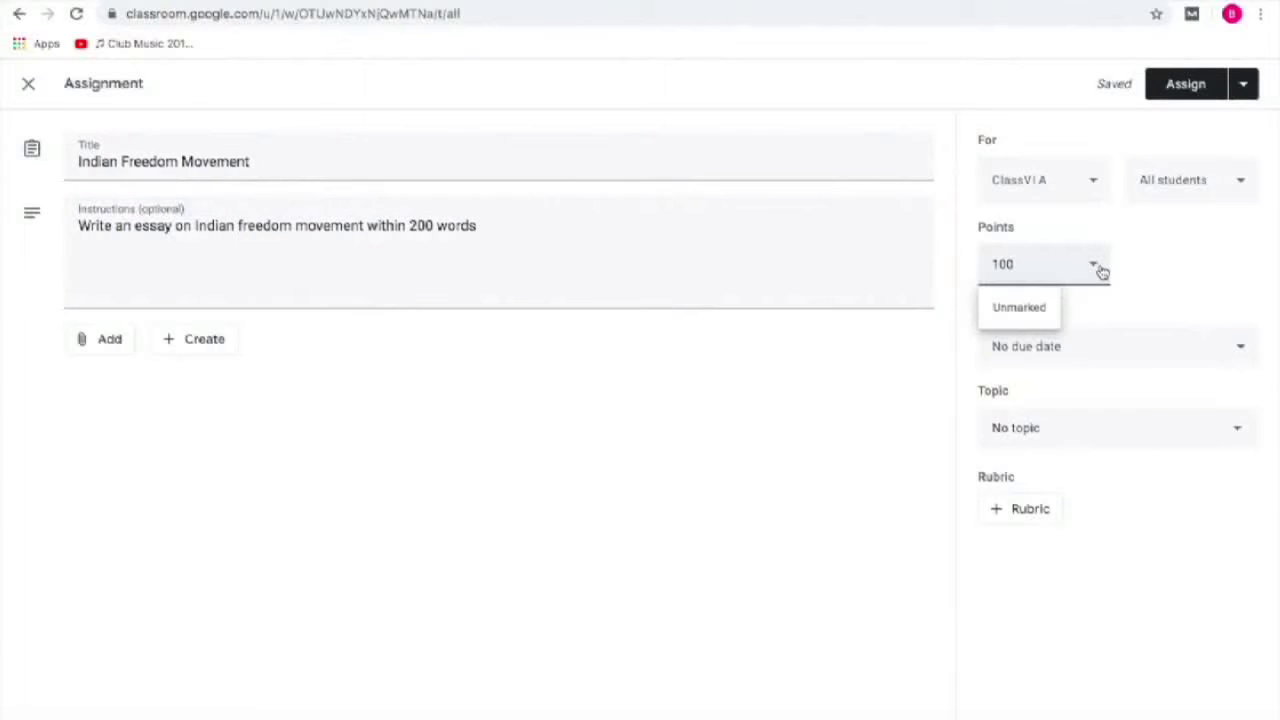
click(1097, 268)
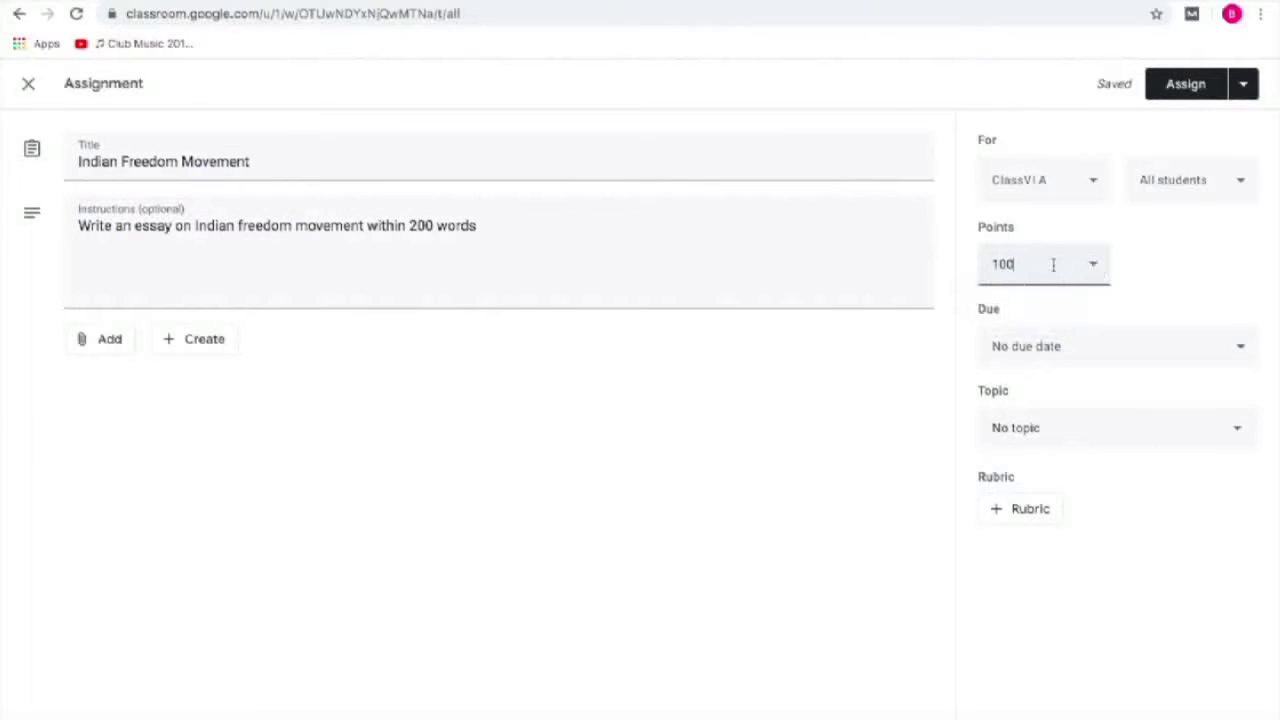
key(BackSpace)
key(BackSpace)
key(BackSpace)
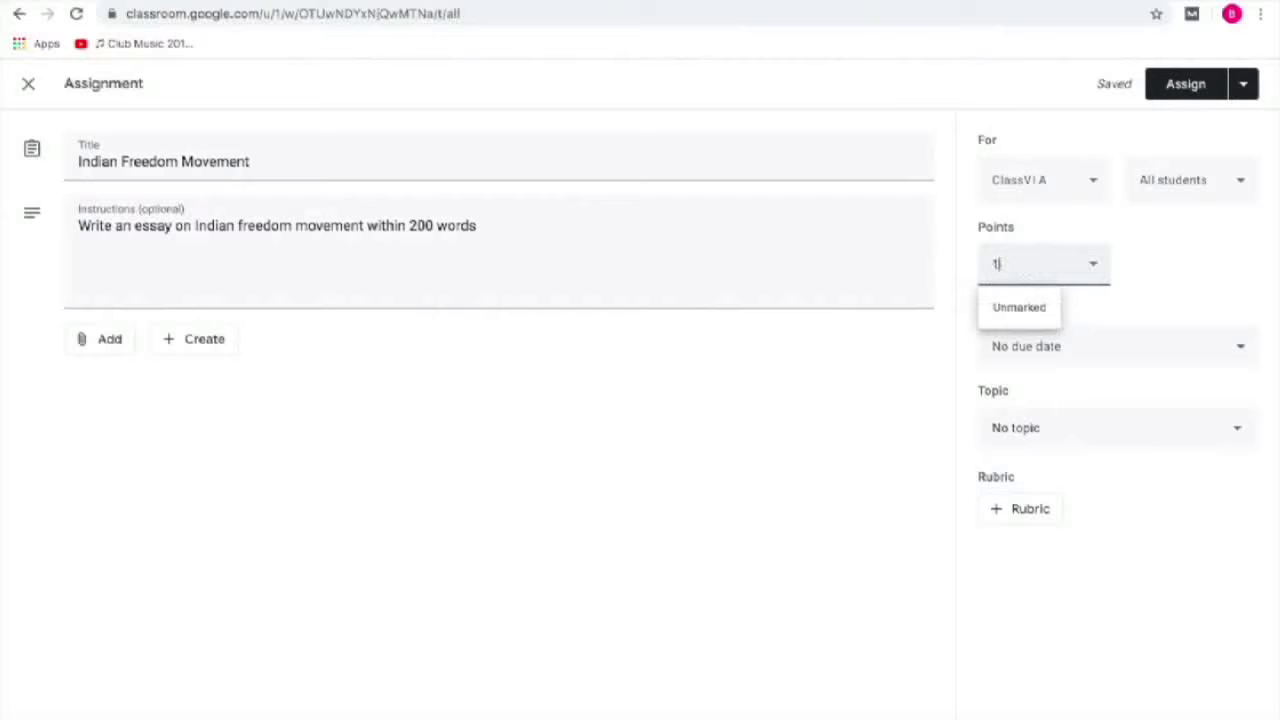
text(50)
Step: Set the assignment's due date to 3 May 2020 at 23:59
click(1242, 357)
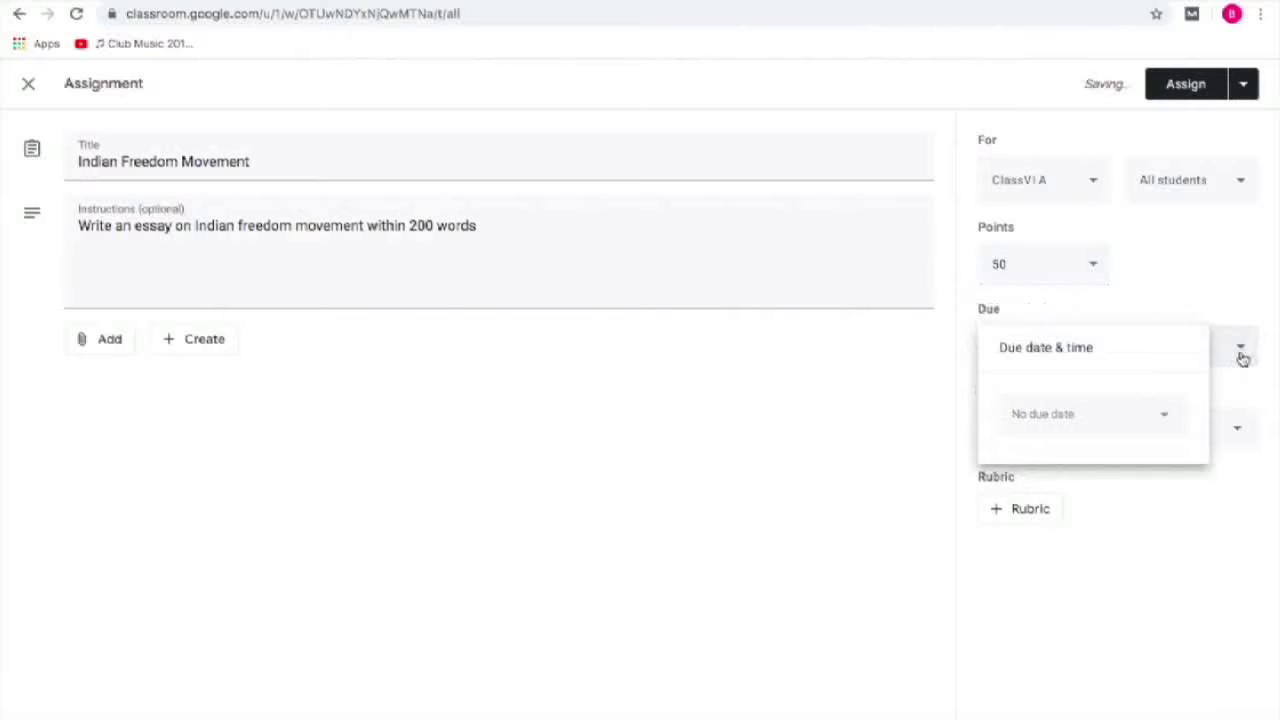
click(1165, 418)
click(1182, 506)
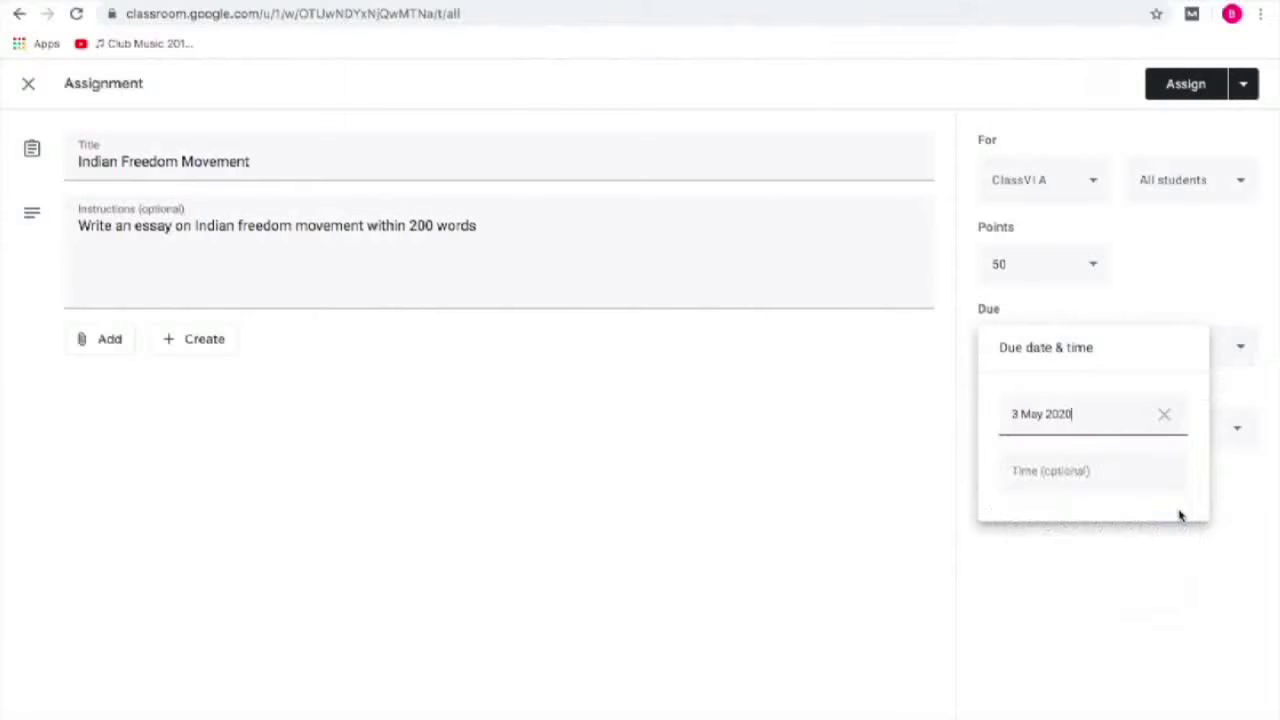
click(1139, 472)
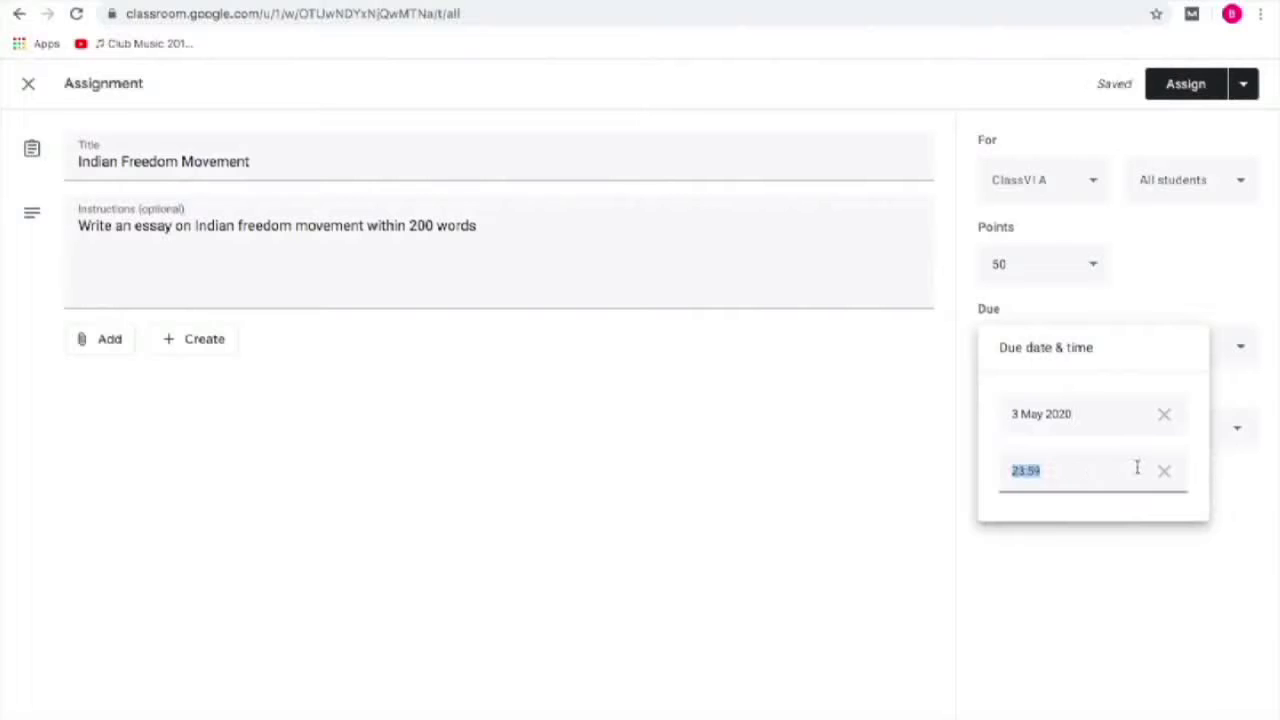
click(1094, 592)
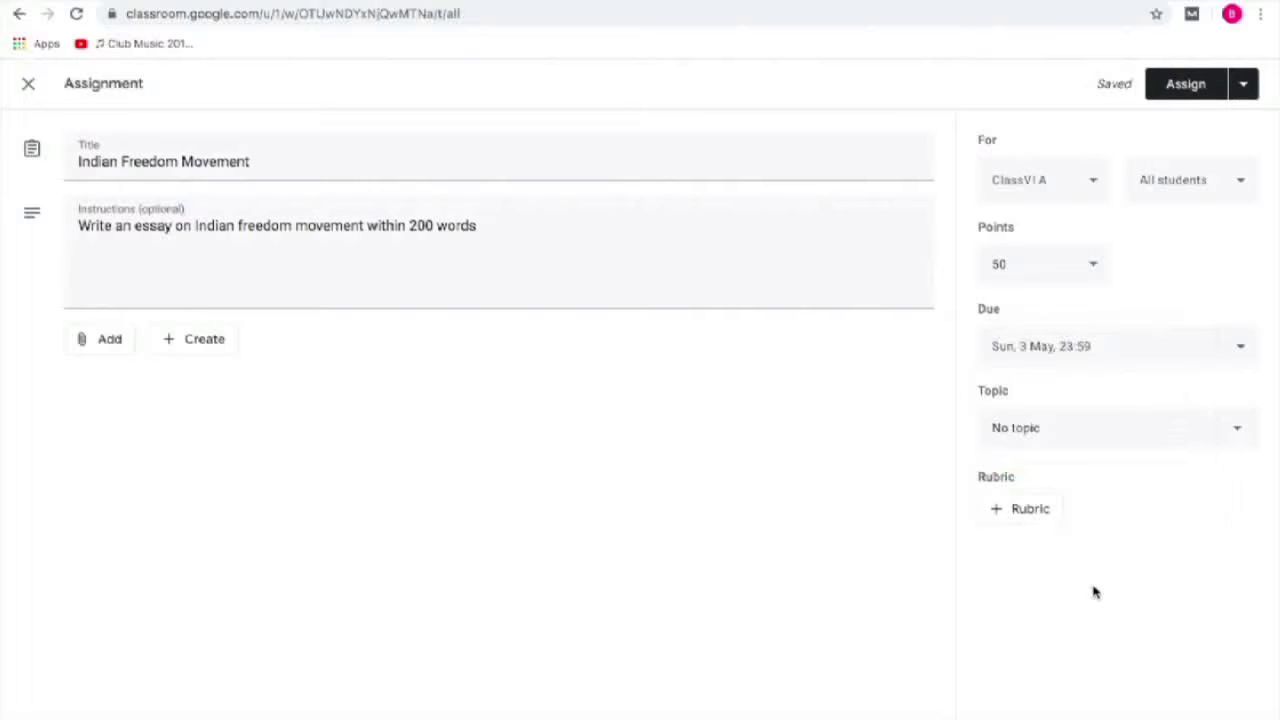
Step: Keep the assignment without a topic and assign it to all students of ClassVI A
click(1237, 432)
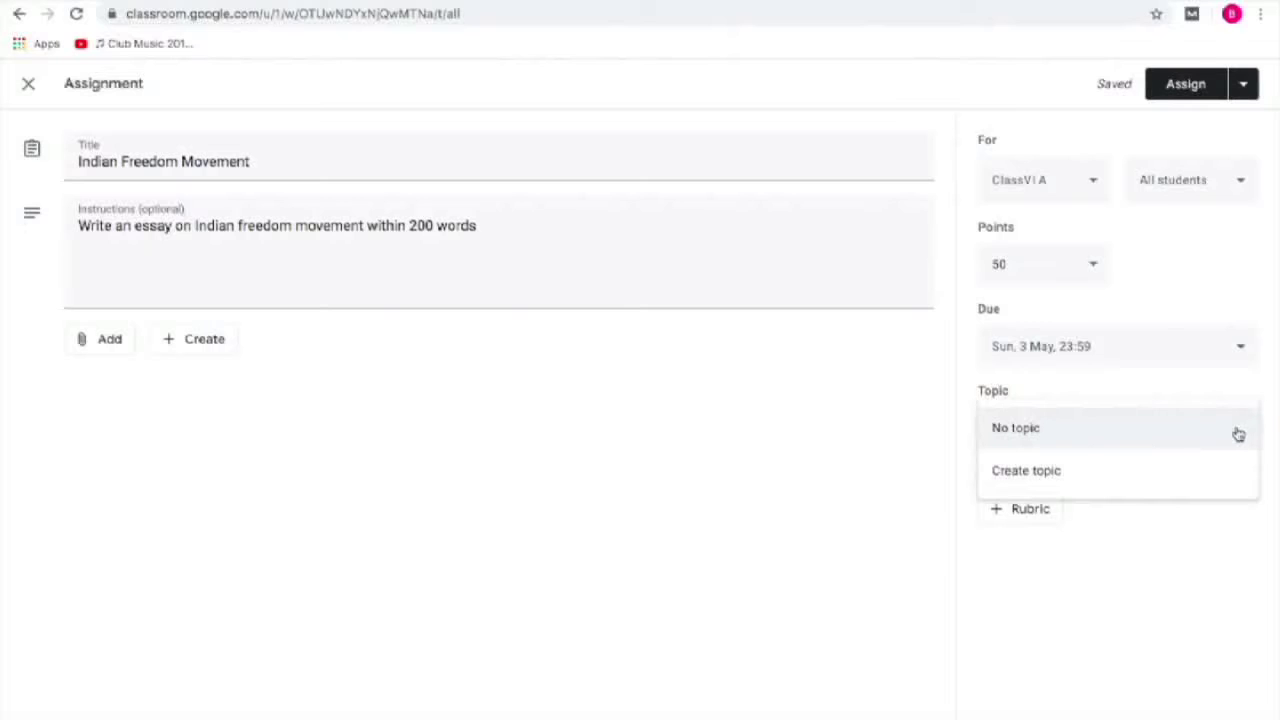
click(1151, 526)
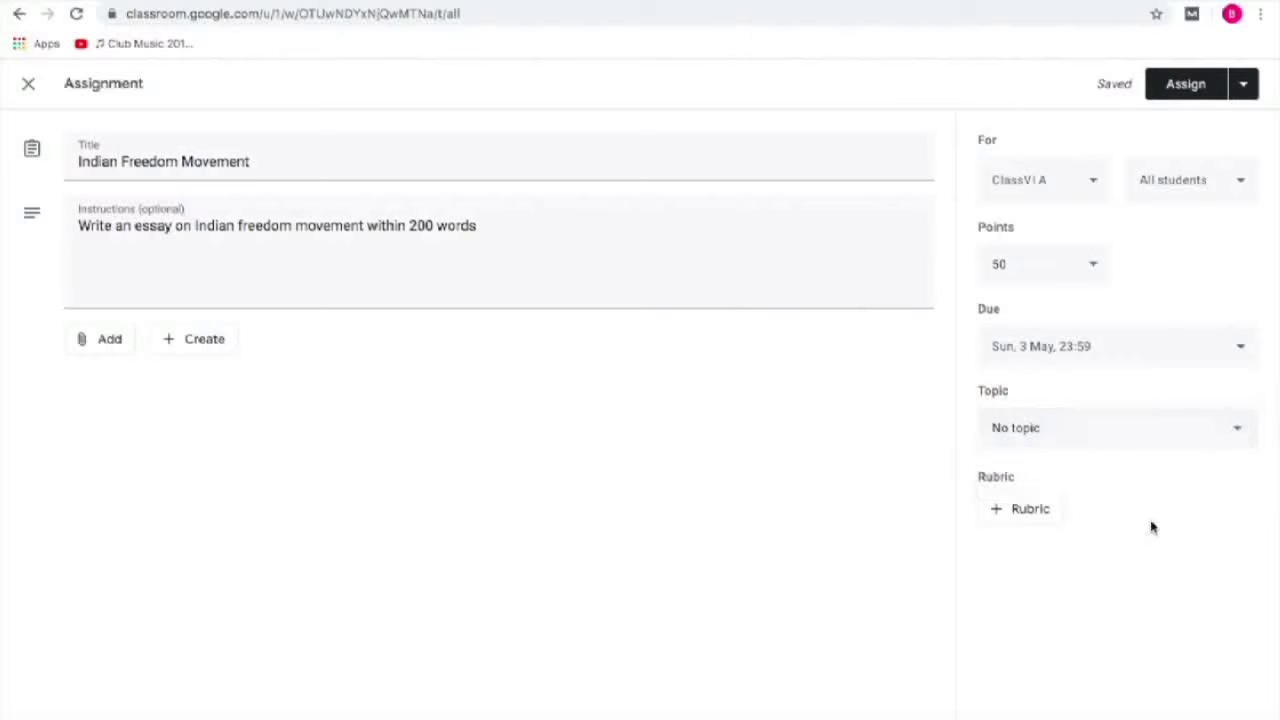
click(1173, 83)
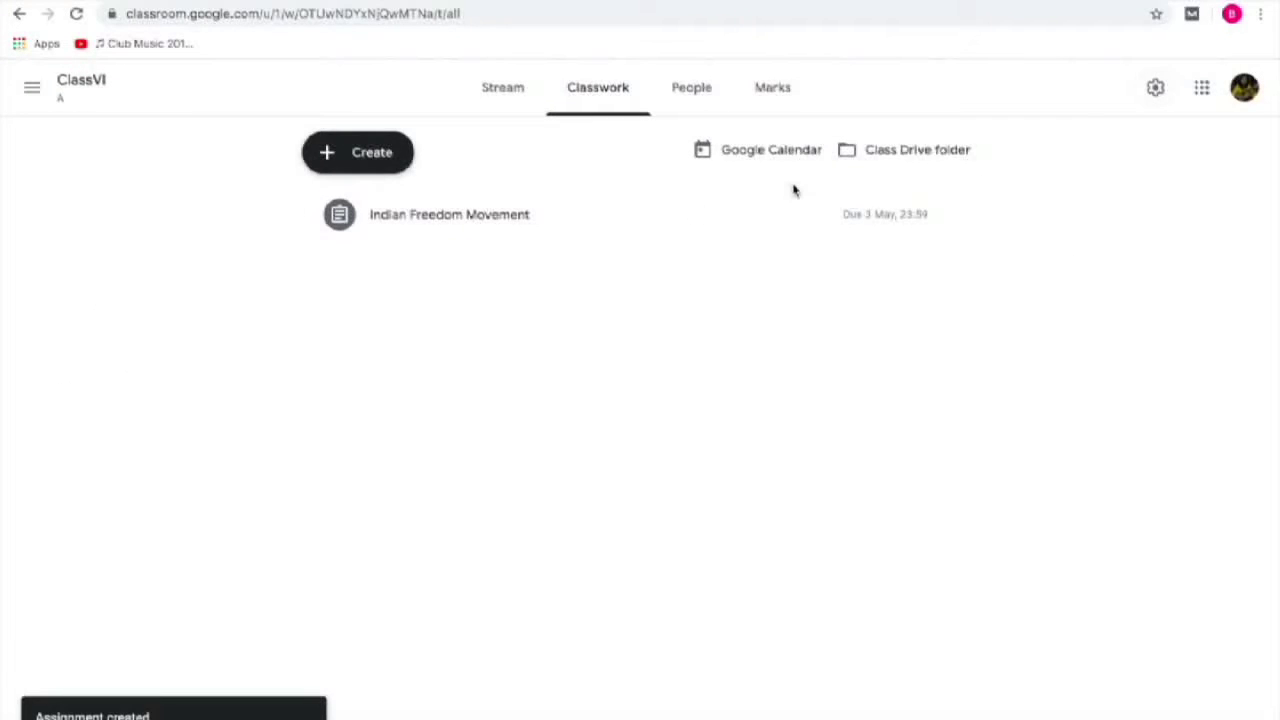
Step: Open the posted Indian Freedom Movement assignment from the class stream, examine its student work and status filter options, and return to the stream
click(14, 18)
click(18, 17)
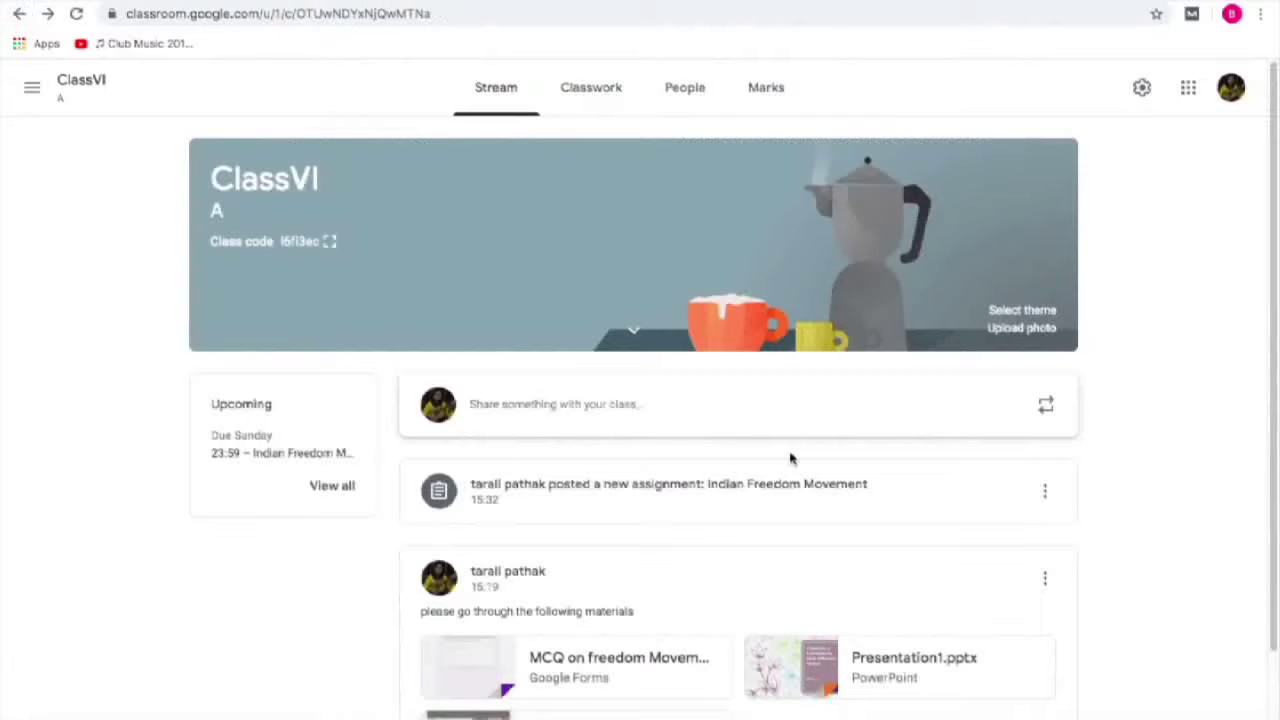
click(693, 492)
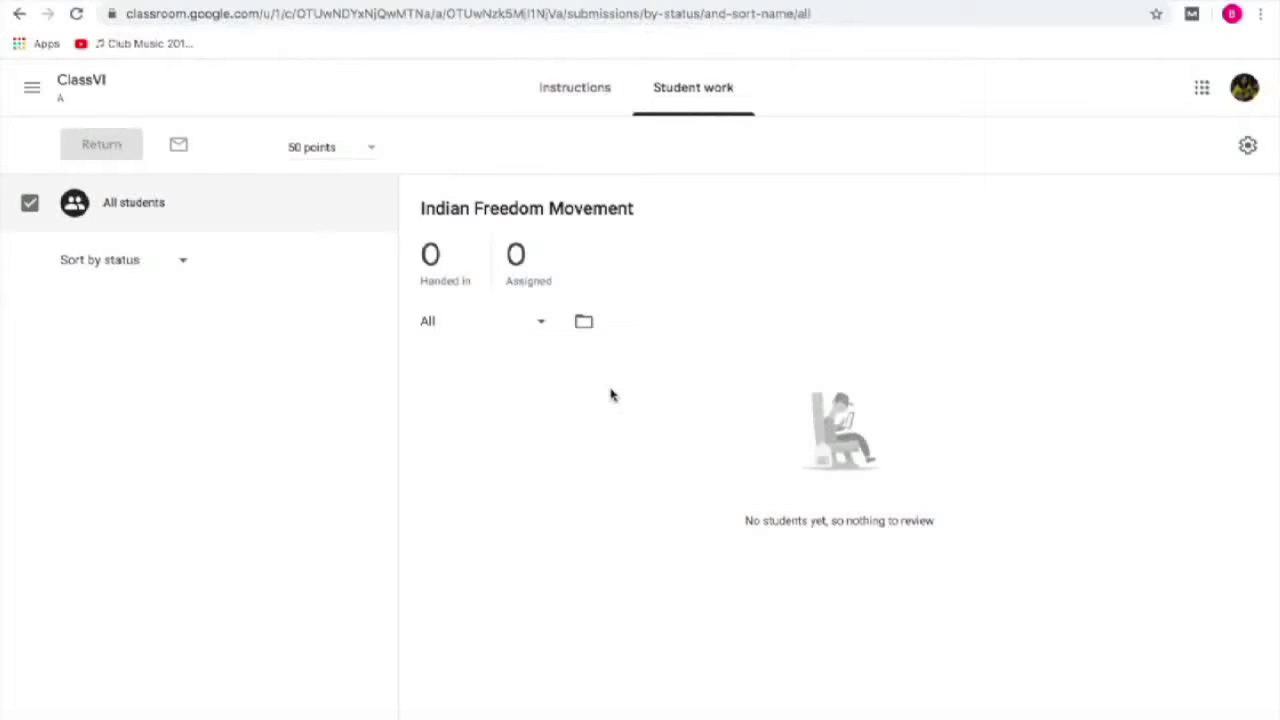
click(539, 331)
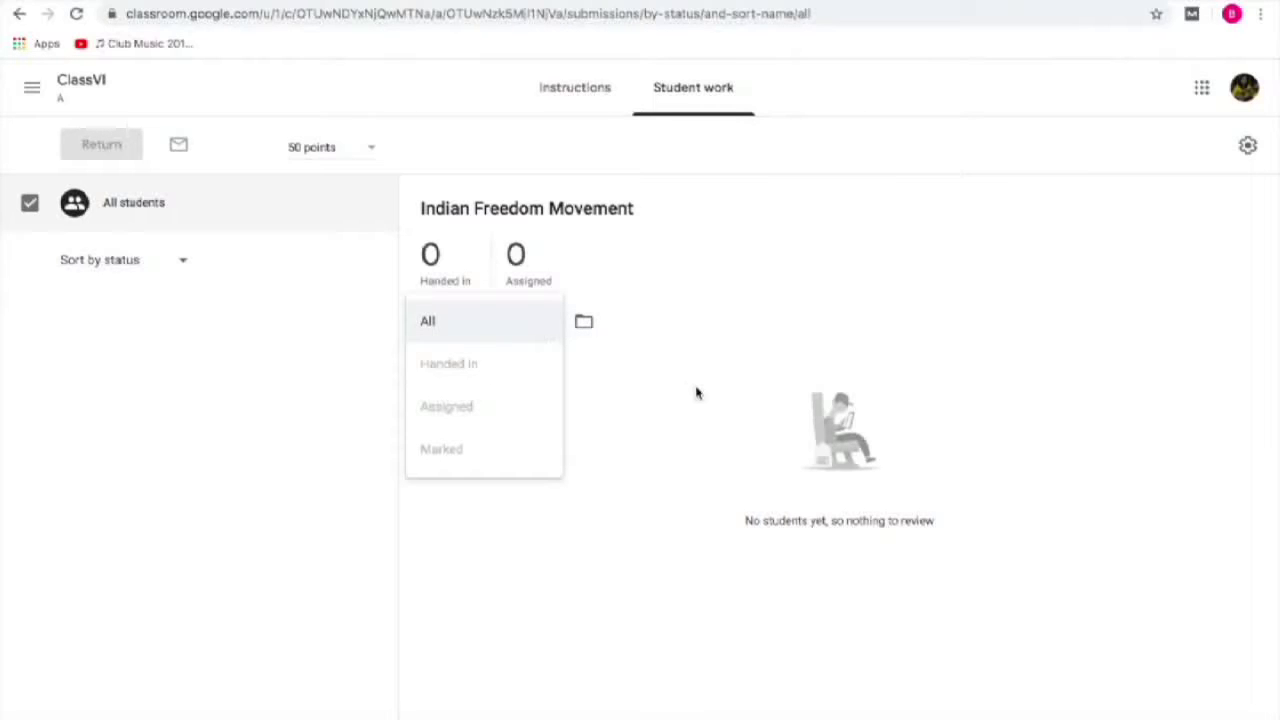
click(720, 331)
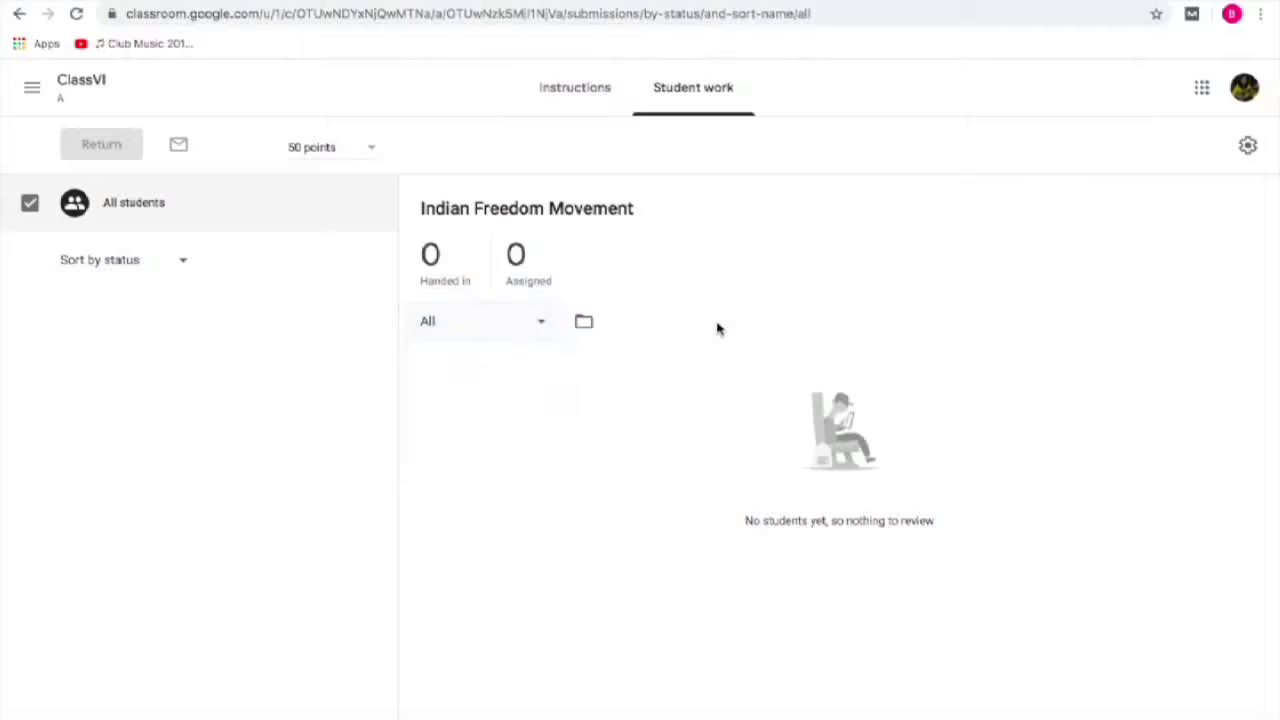
click(18, 14)
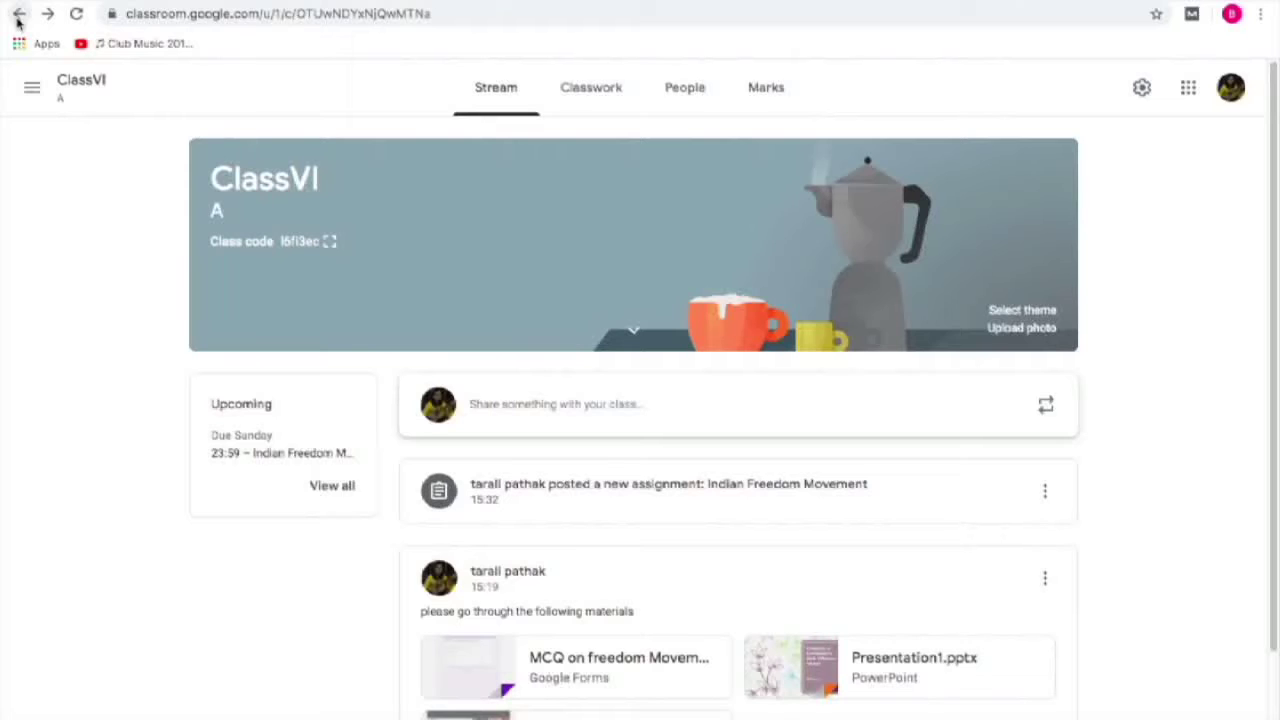
Step: Start a new quiz assignment in the class's classwork and title it "Indian Freedom Movement"
click(585, 95)
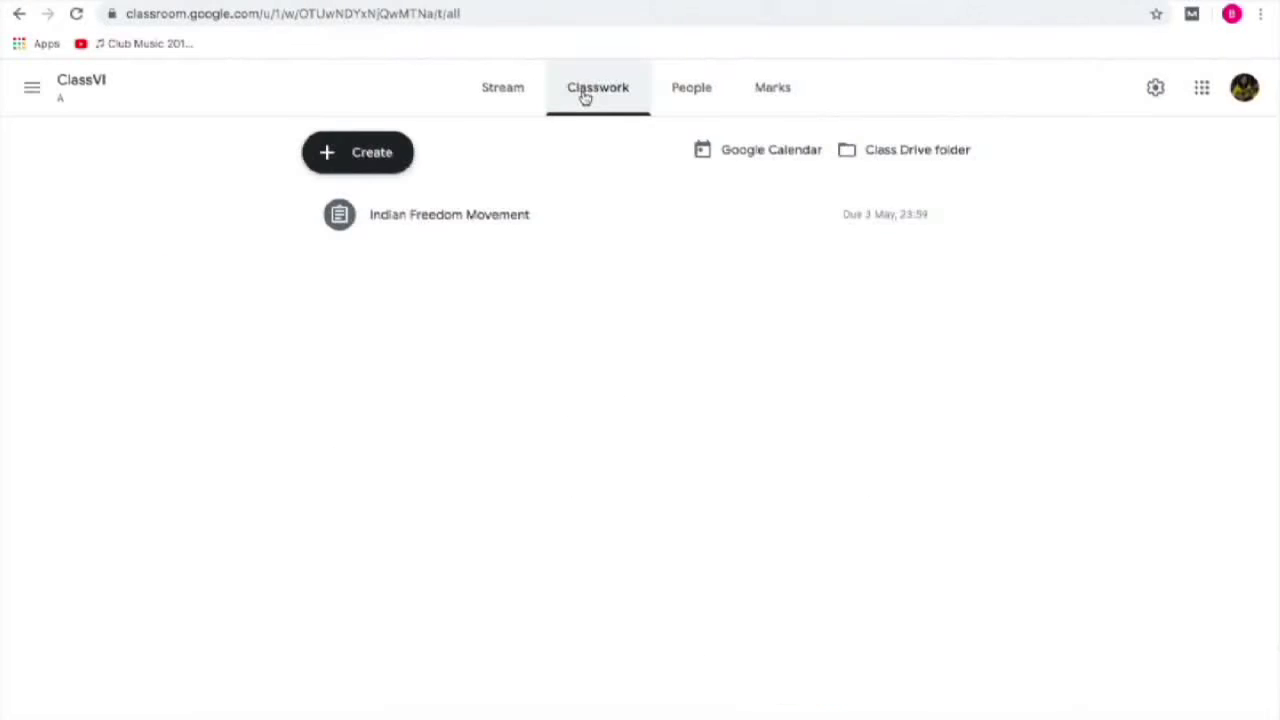
click(380, 154)
click(380, 242)
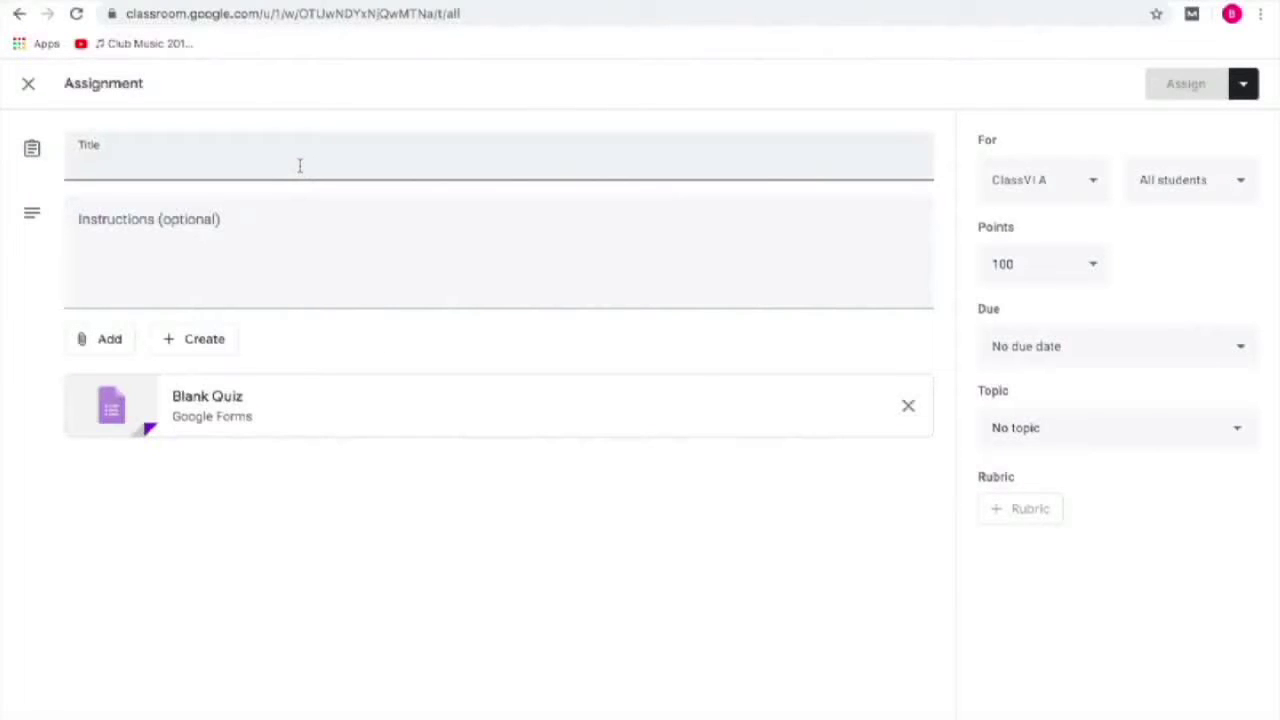
text(In)
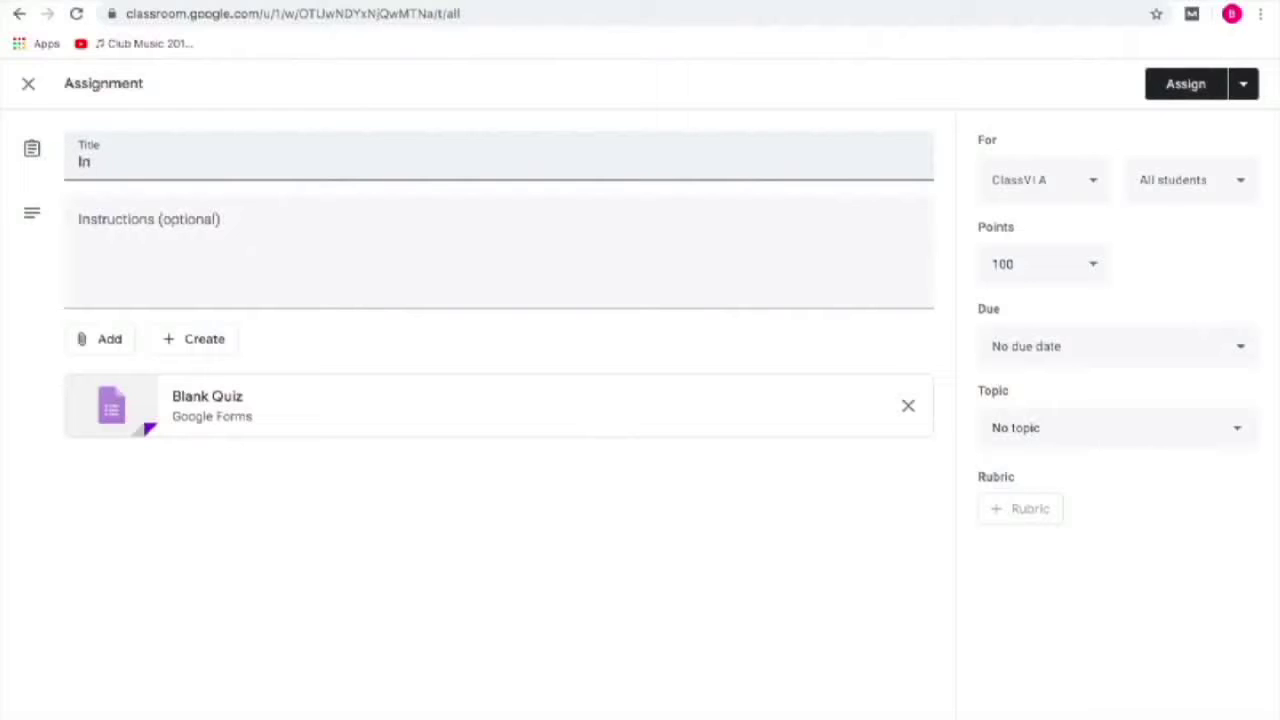
text(dian Freedom Mo)
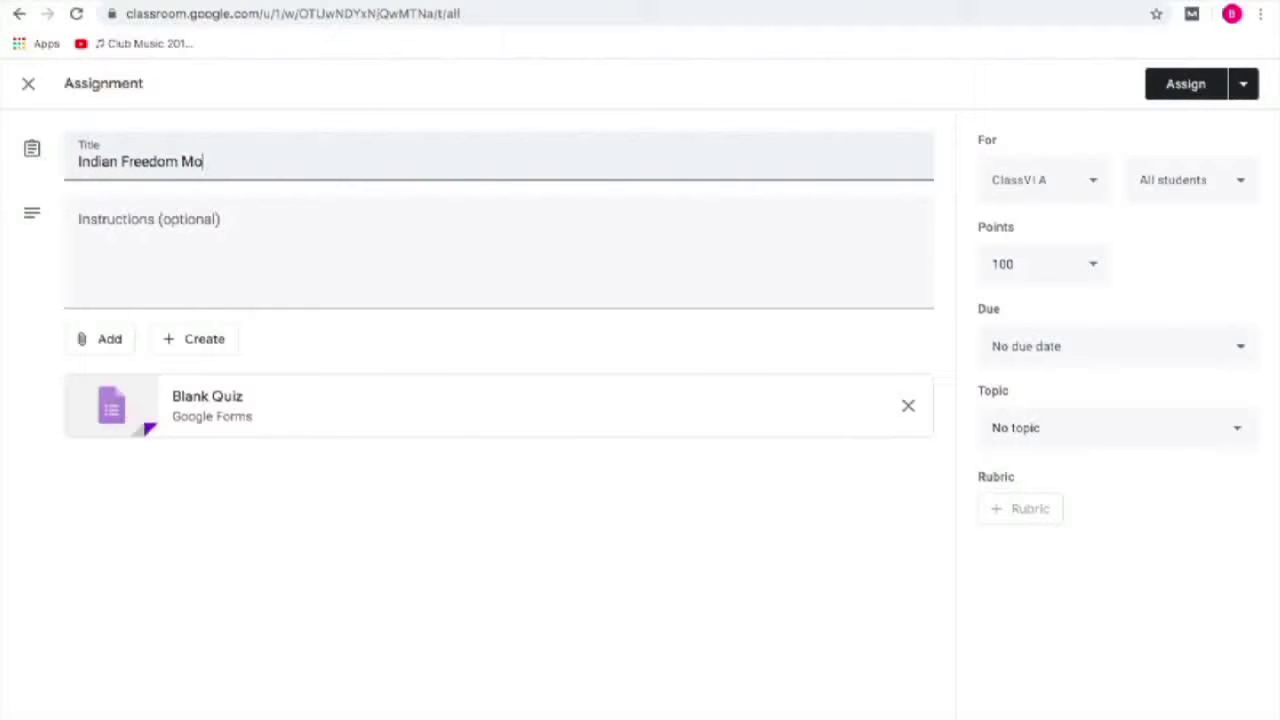
text(vement)
Step: Enter the quiz assignment's instructions "please select the right option"
click(234, 265)
text(p)
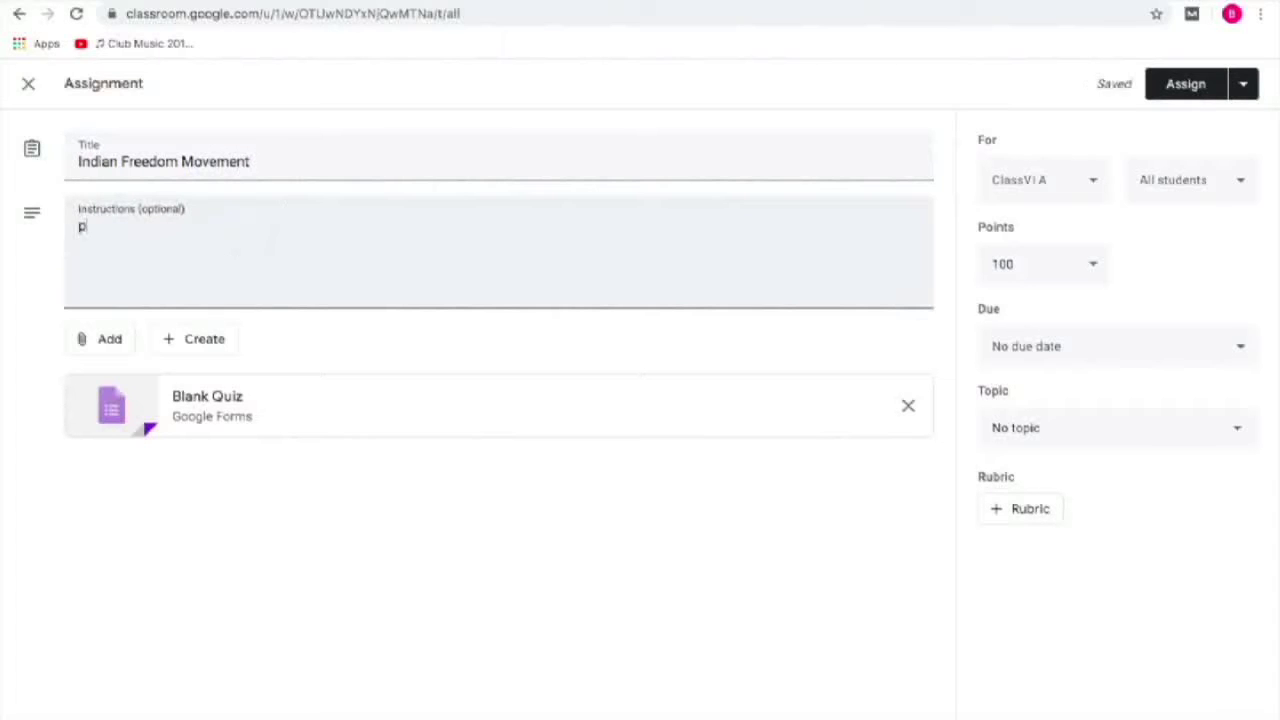
text(lease select the rig)
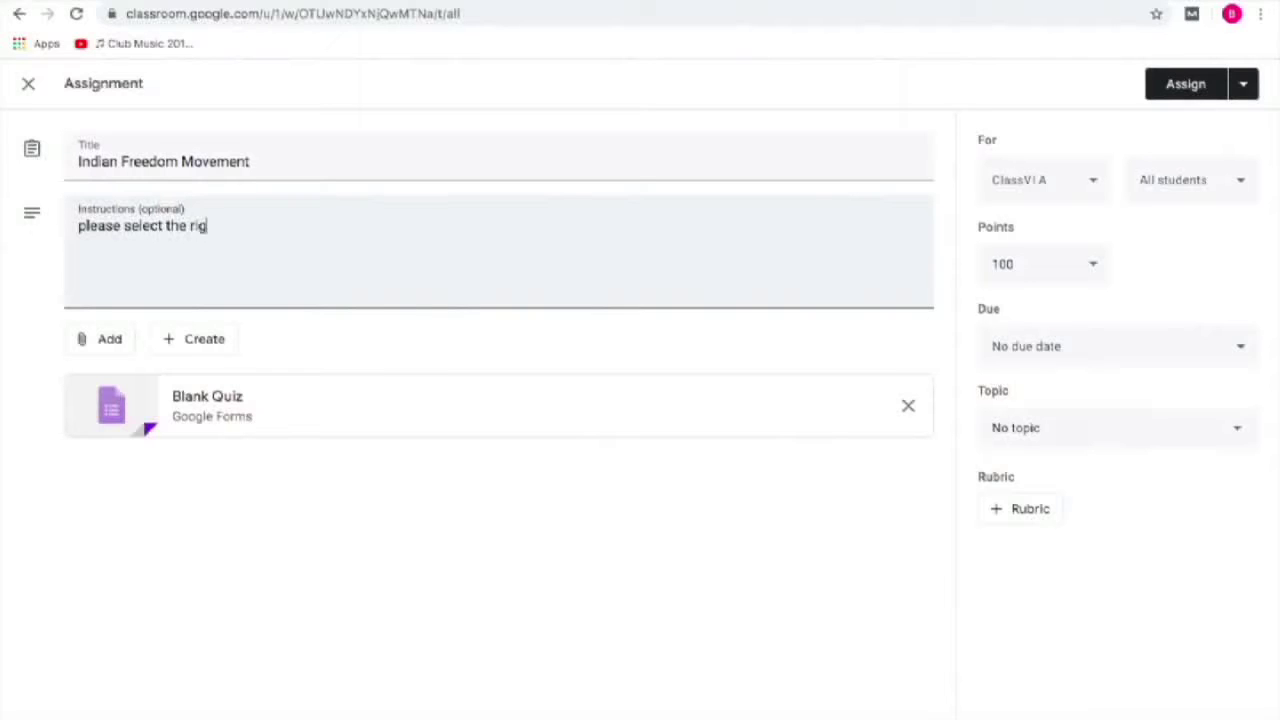
text(ht option)
Step: Open the attached Blank Quiz form for editing and try to clear its title
click(197, 423)
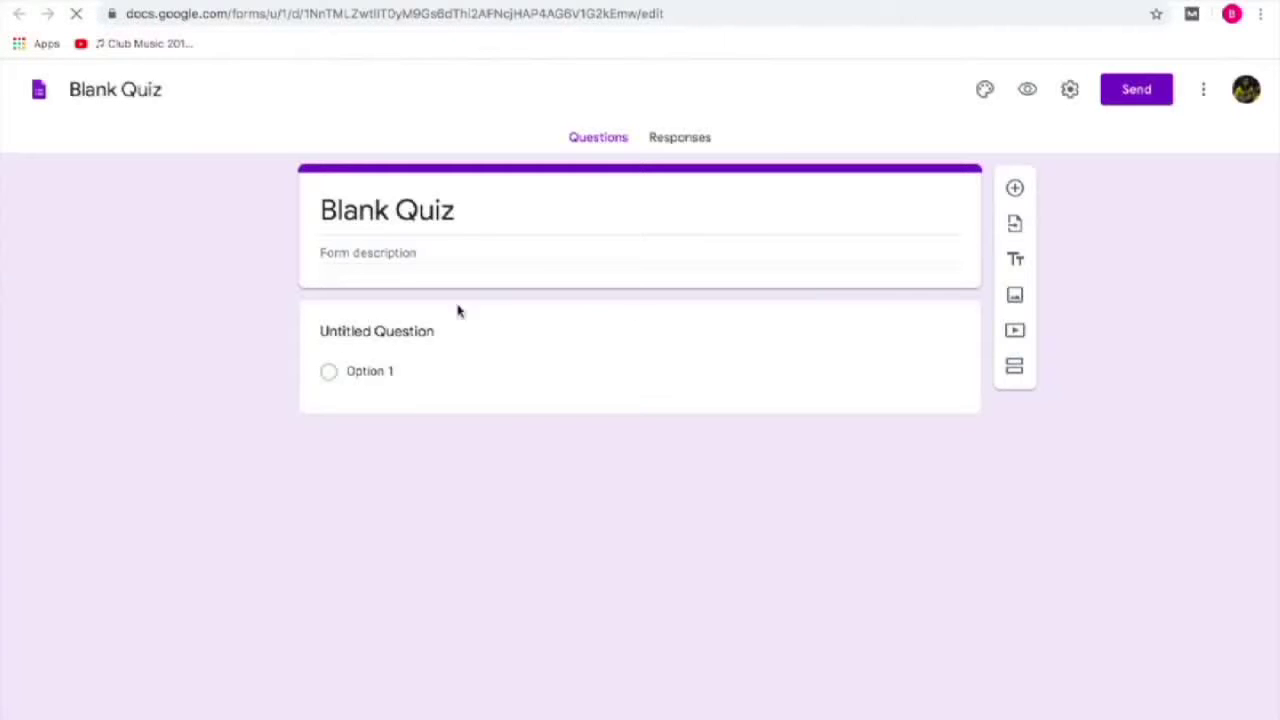
click(464, 217)
key(BackSpace)
key(BackSpace)
key(BackSpace)
key(BackSpace)
key(BackSpace)
key(BackSpace)
key(BackSpace)
key(BackSpace)
key(BackSpace)
key(BackSpace)
Step: Clear the placeholder text "Untitled Question" from the form's first question
click(377, 331)
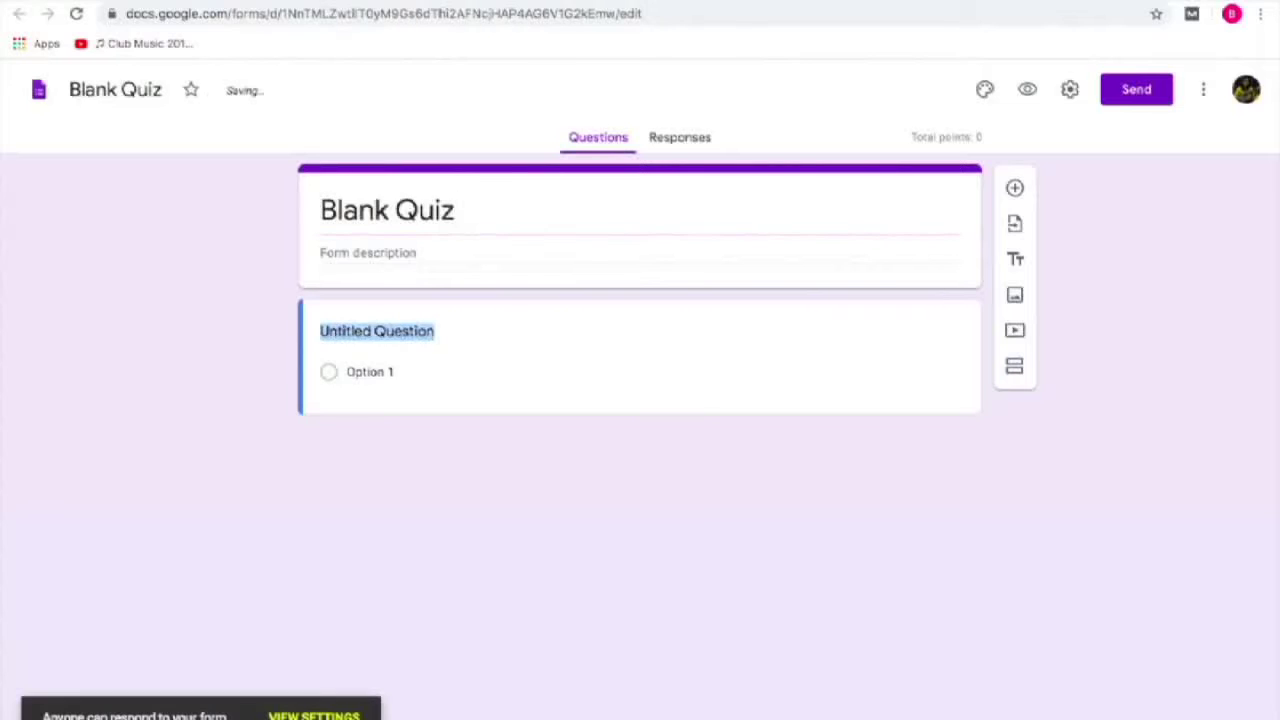
text(M)
key(BackSpace)
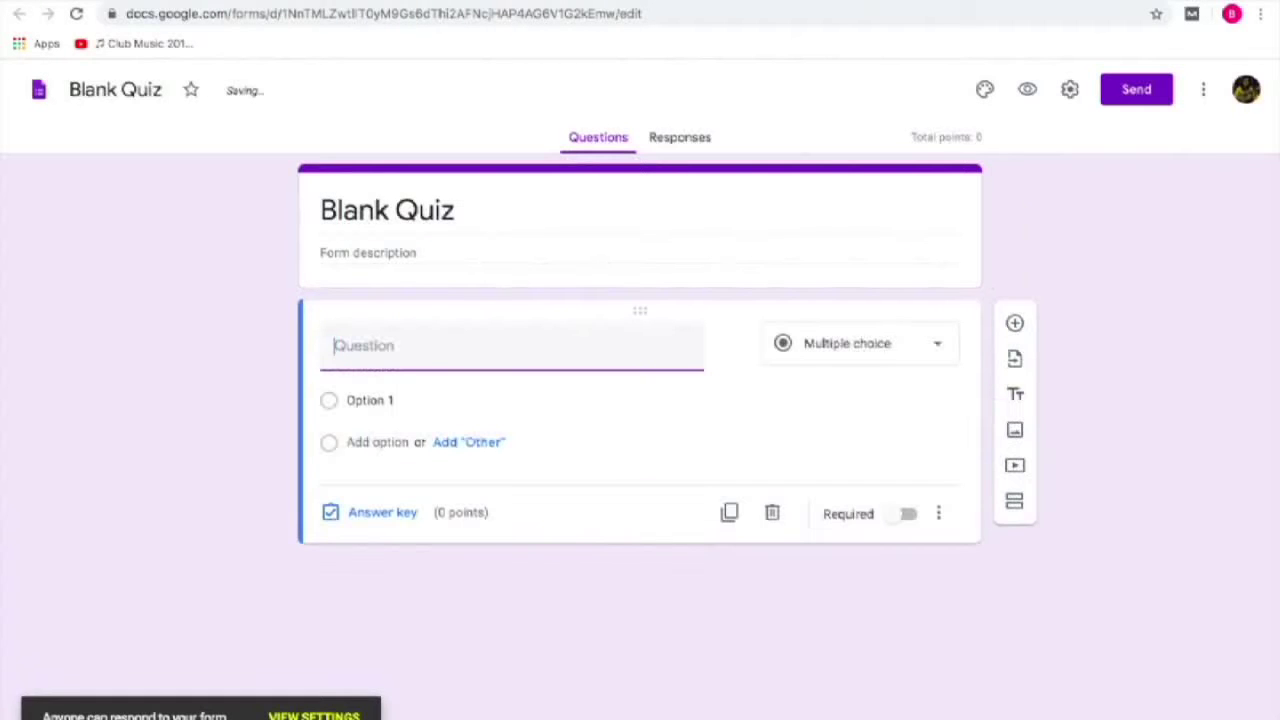
Step: Replace the quiz form's title with "MCQ"
triple_click(453, 203)
key(BackSpace)
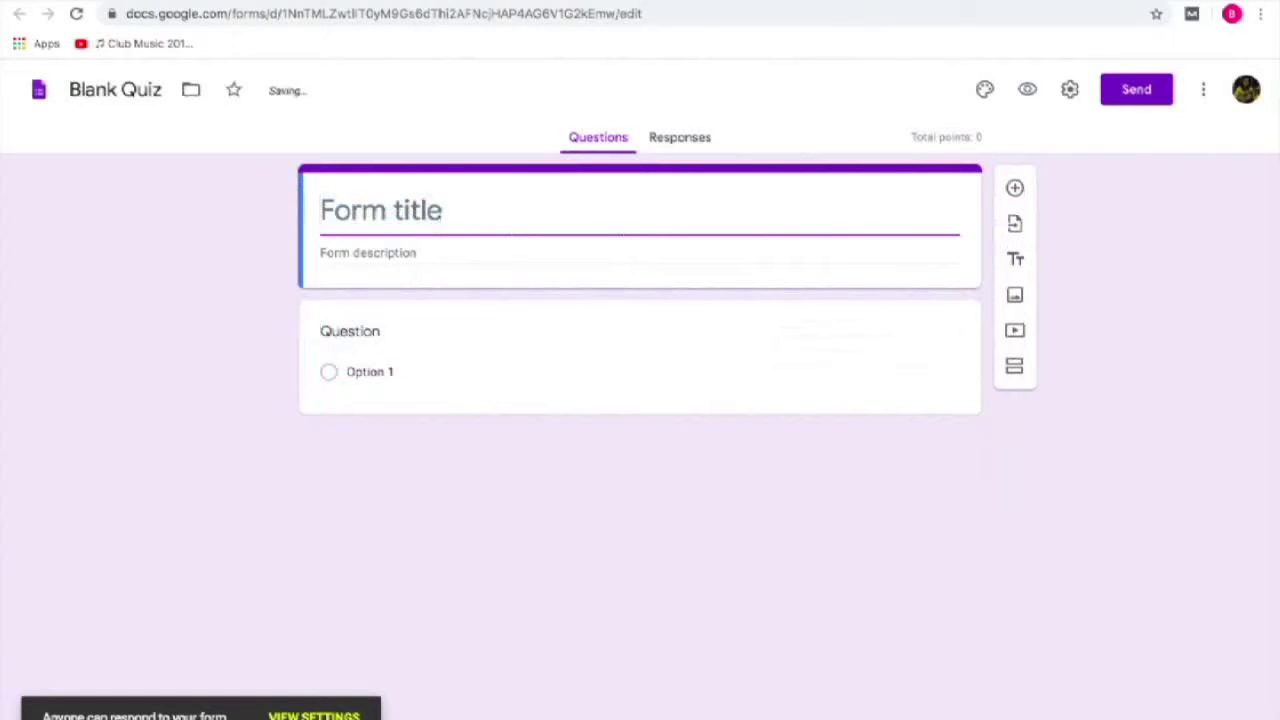
text(m)
key(BackSpace)
text(MCQ)
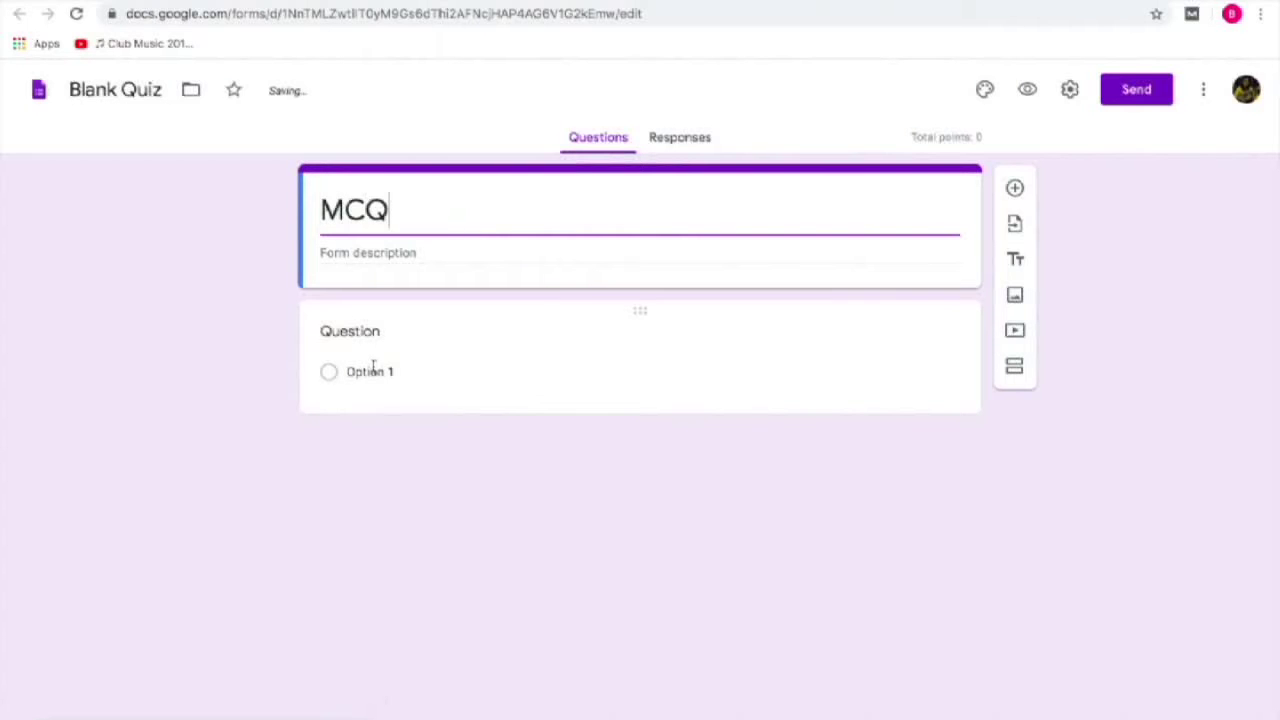
Step: Enter "Who is regarded as the father of Nation?" as the text of the quiz's first question
click(376, 337)
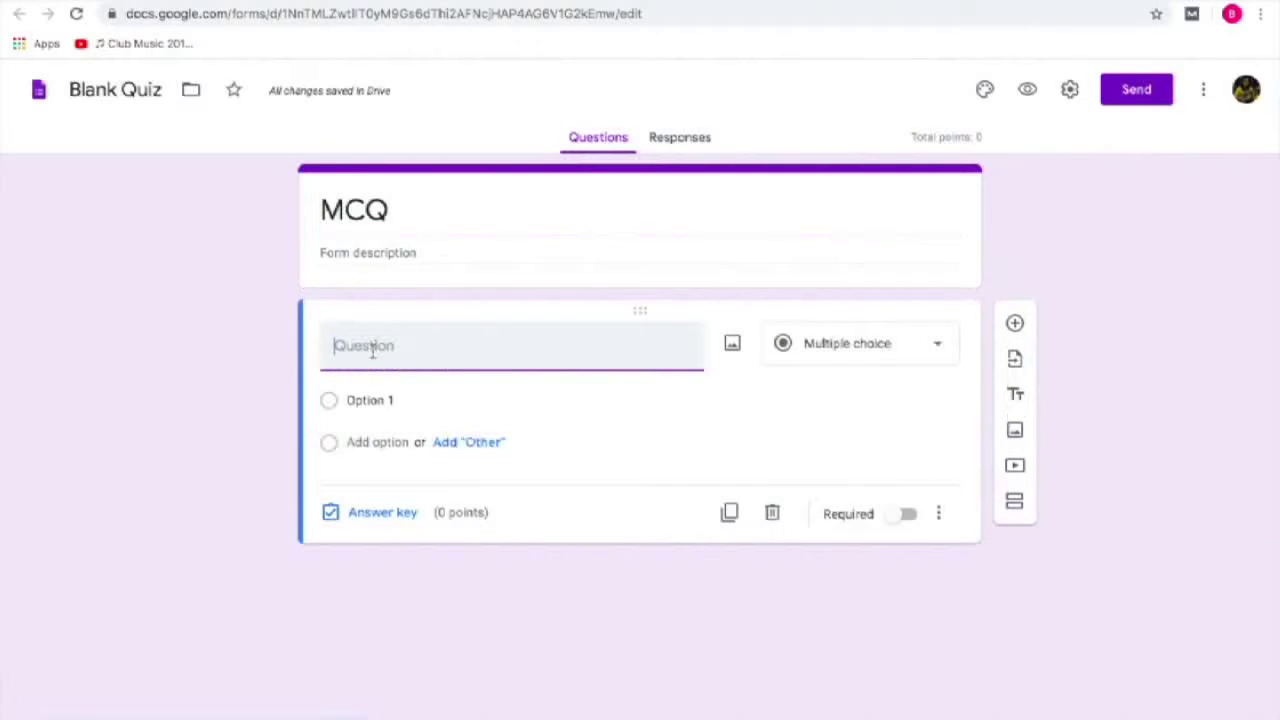
text(w)
key(BackSpace)
text(w)
key(BackSpace)
text(w)
key(BackSpace)
text(w)
key(BackSpace)
text(Who )
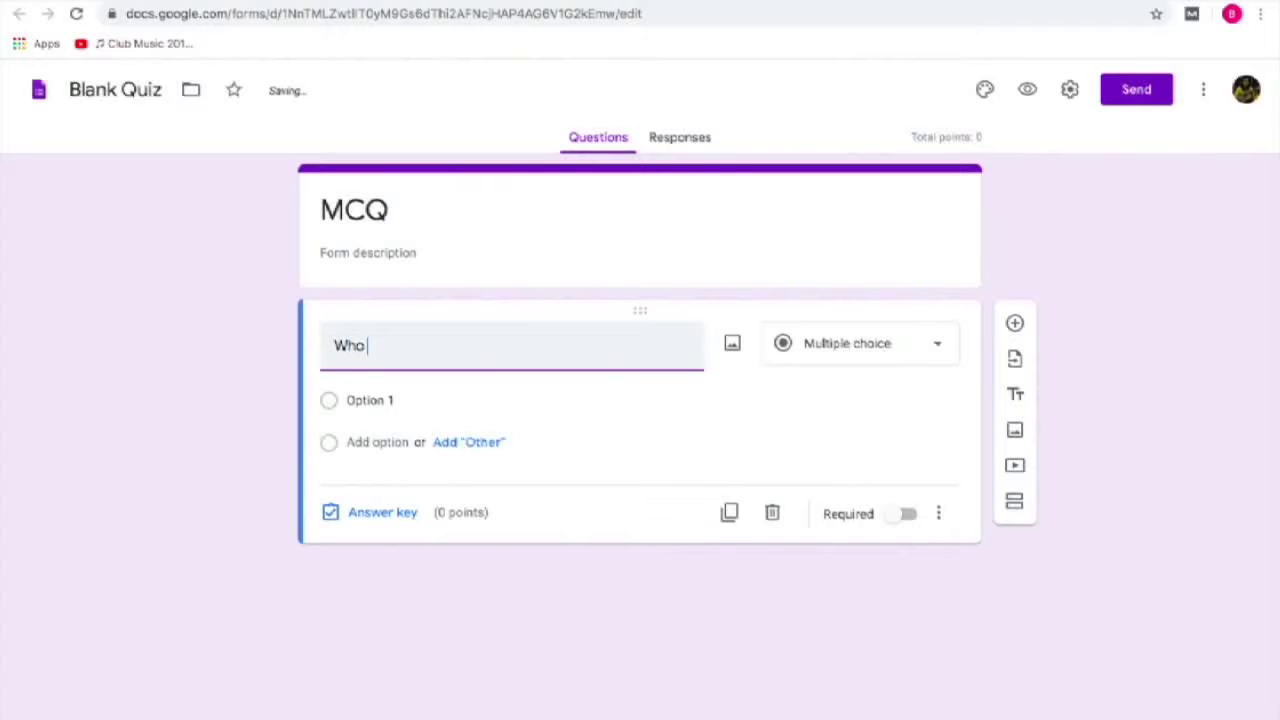
text(is regarded )
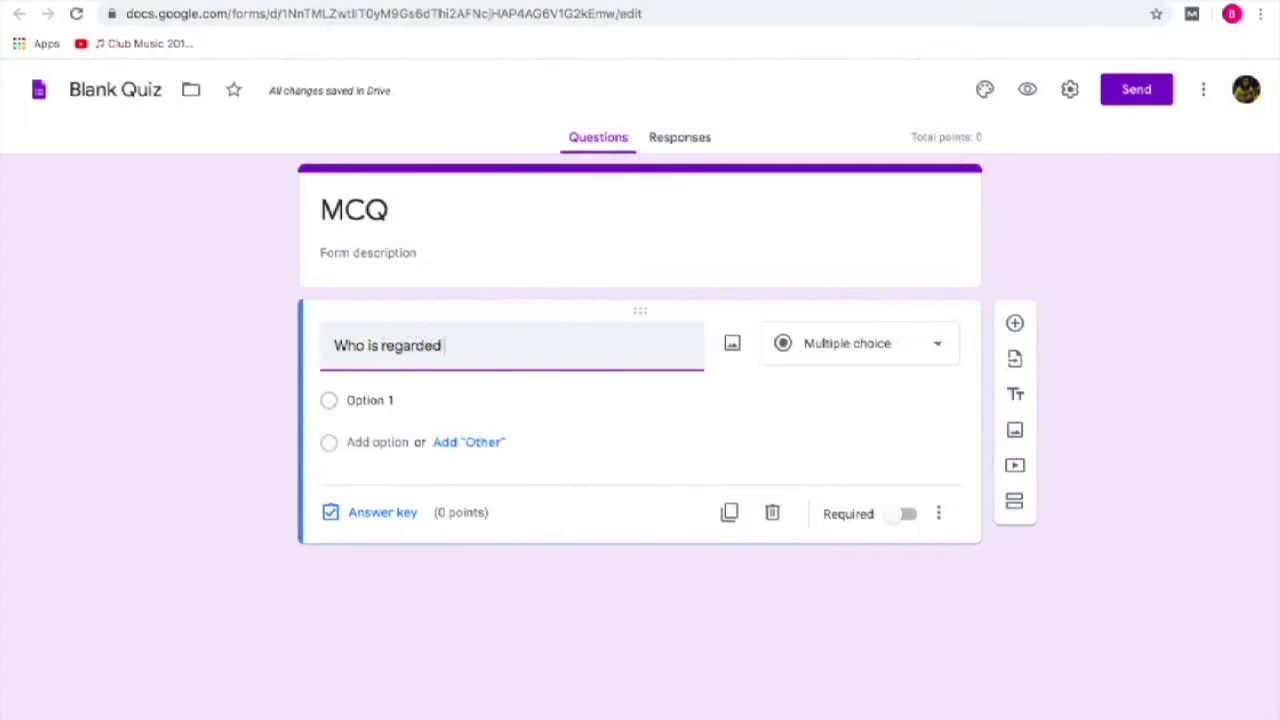
text(as the fath)
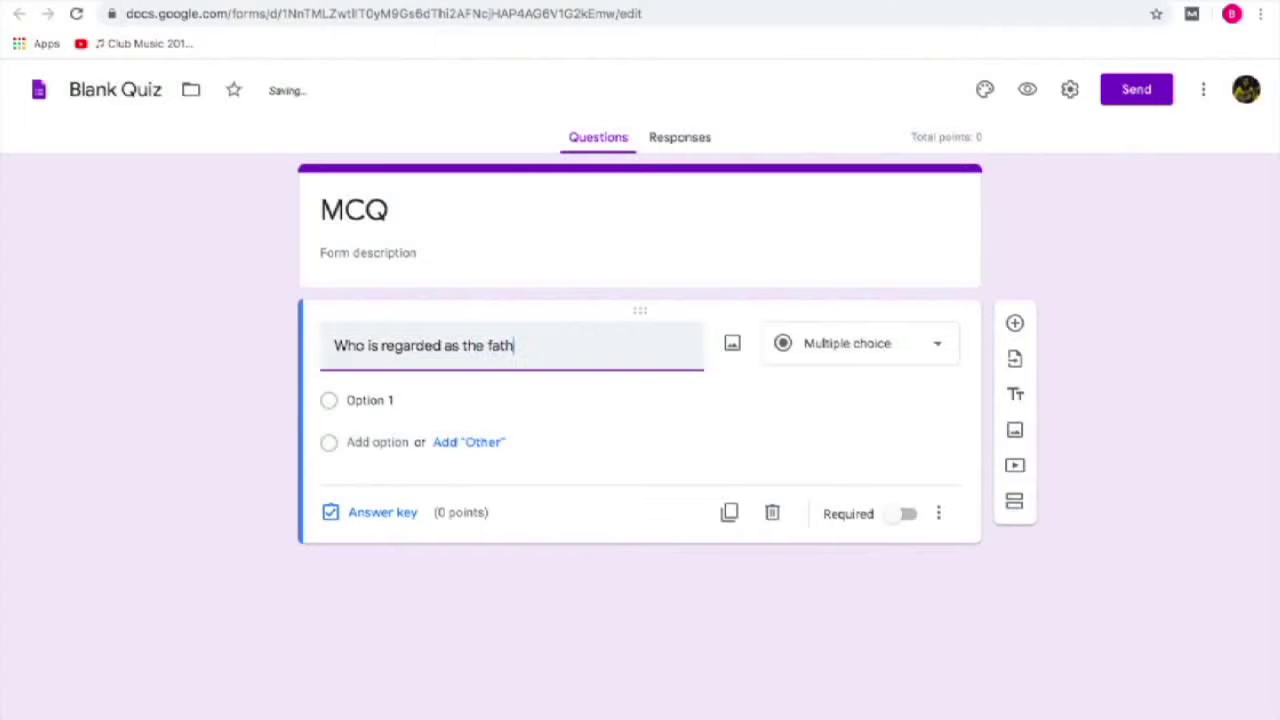
text(er of )
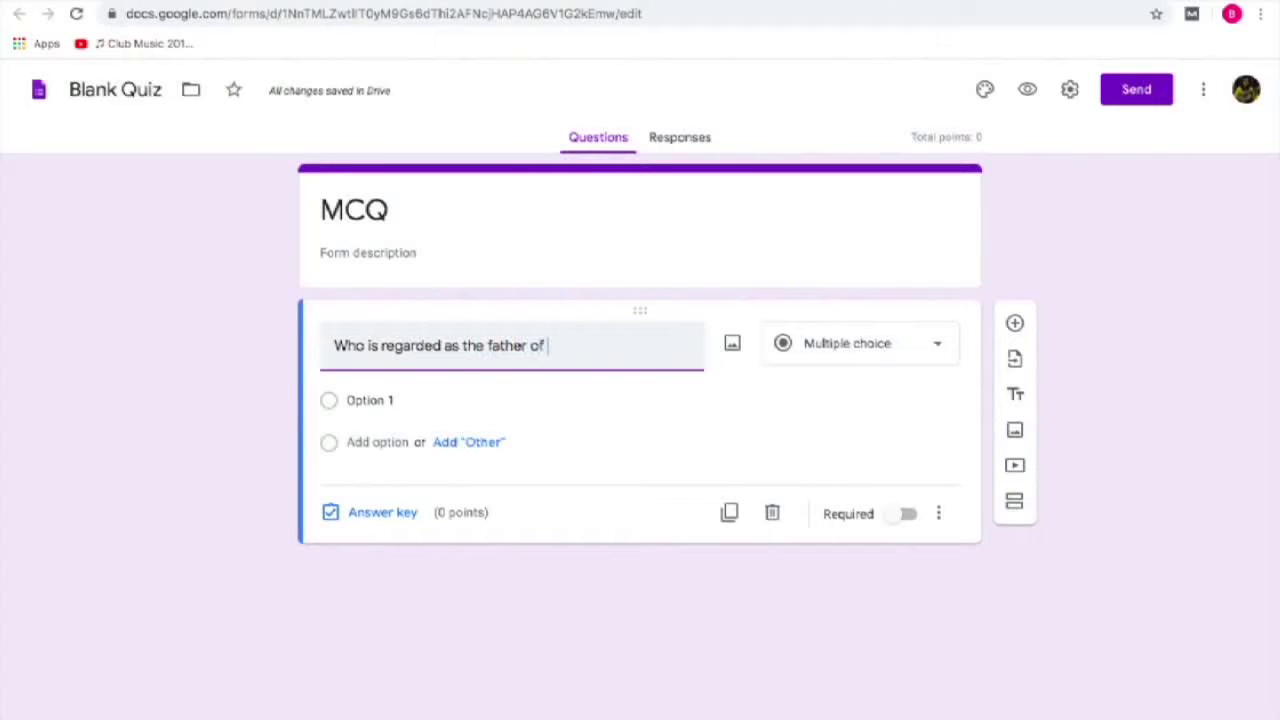
text(Nation?)
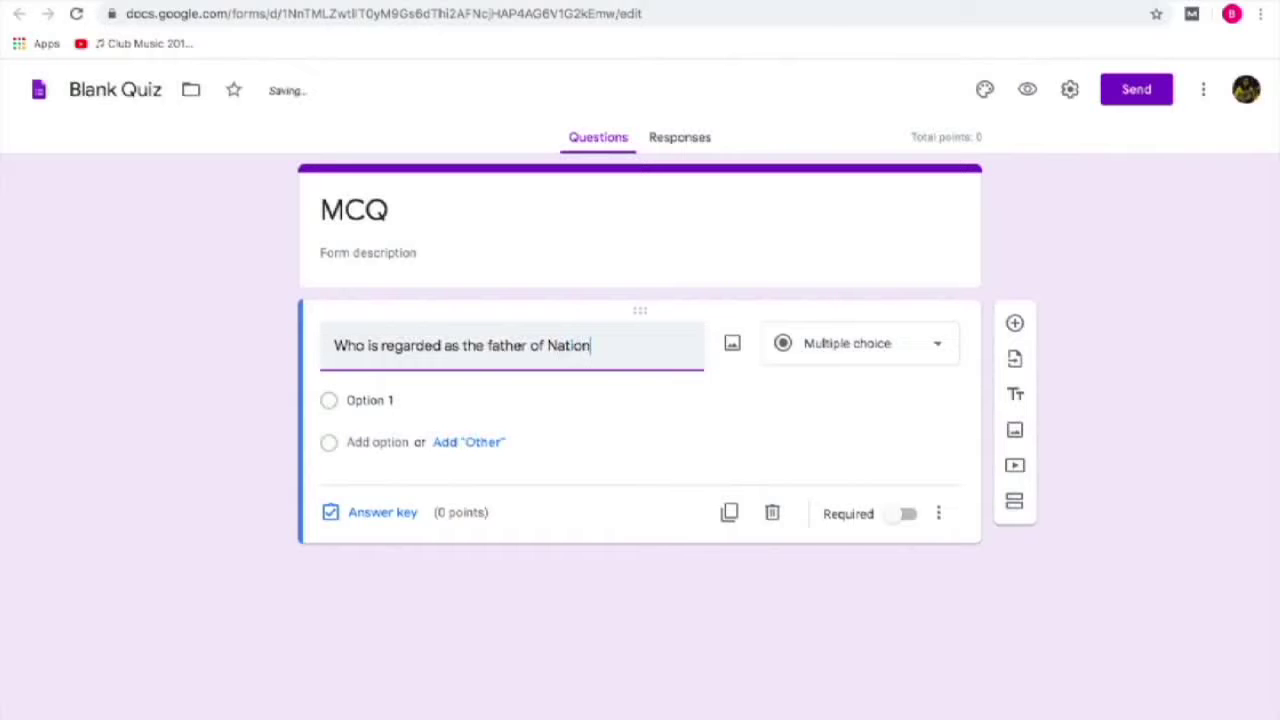
Step: Set the first answer option of the father of Nation question to "Mahatma Gandhi"
click(350, 400)
key(BackSpace)
text(Ma)
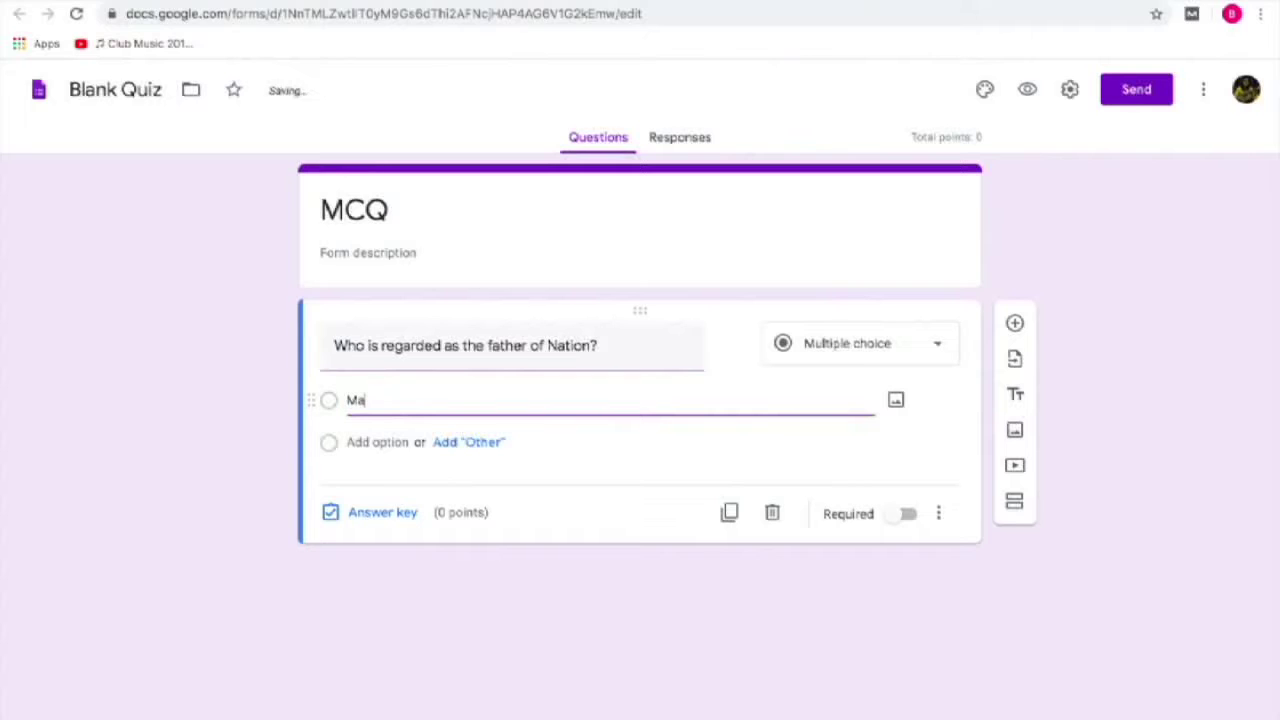
text(hatma G)
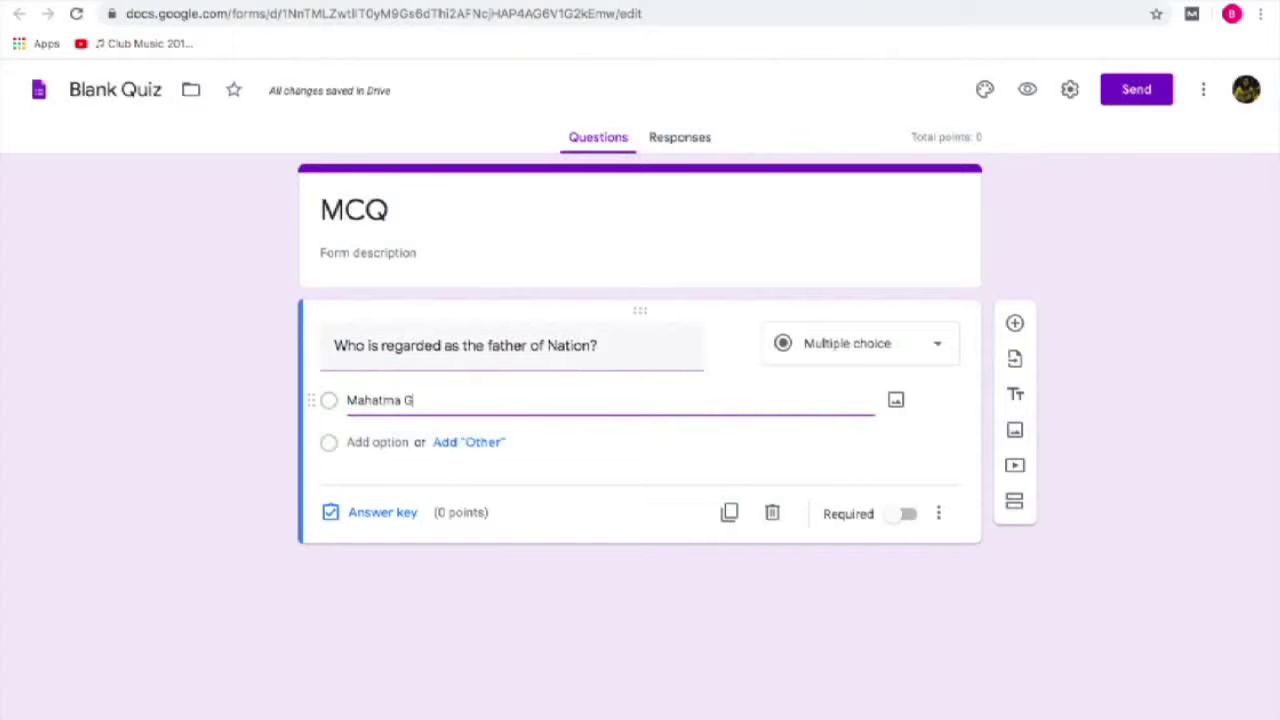
text(andhi)
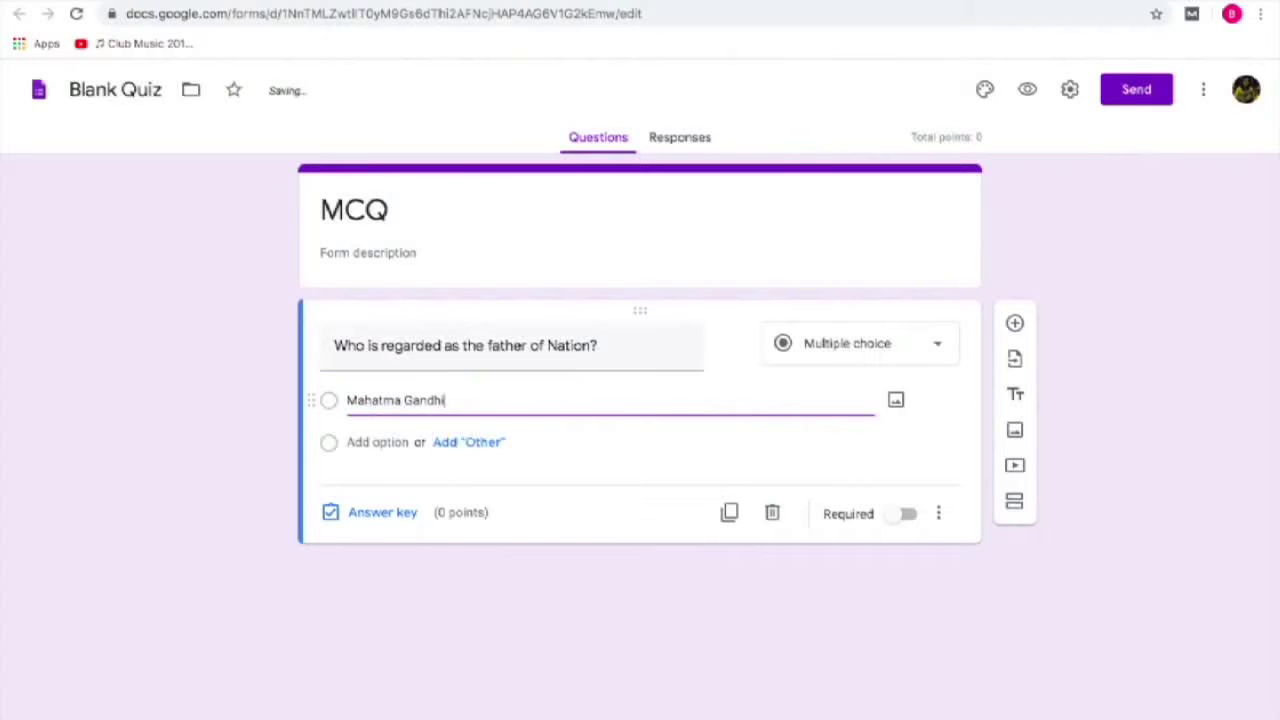
Step: Add an "Other" choice and the answer option "Netaji Subhash Chandra Bose" to the first question
click(466, 442)
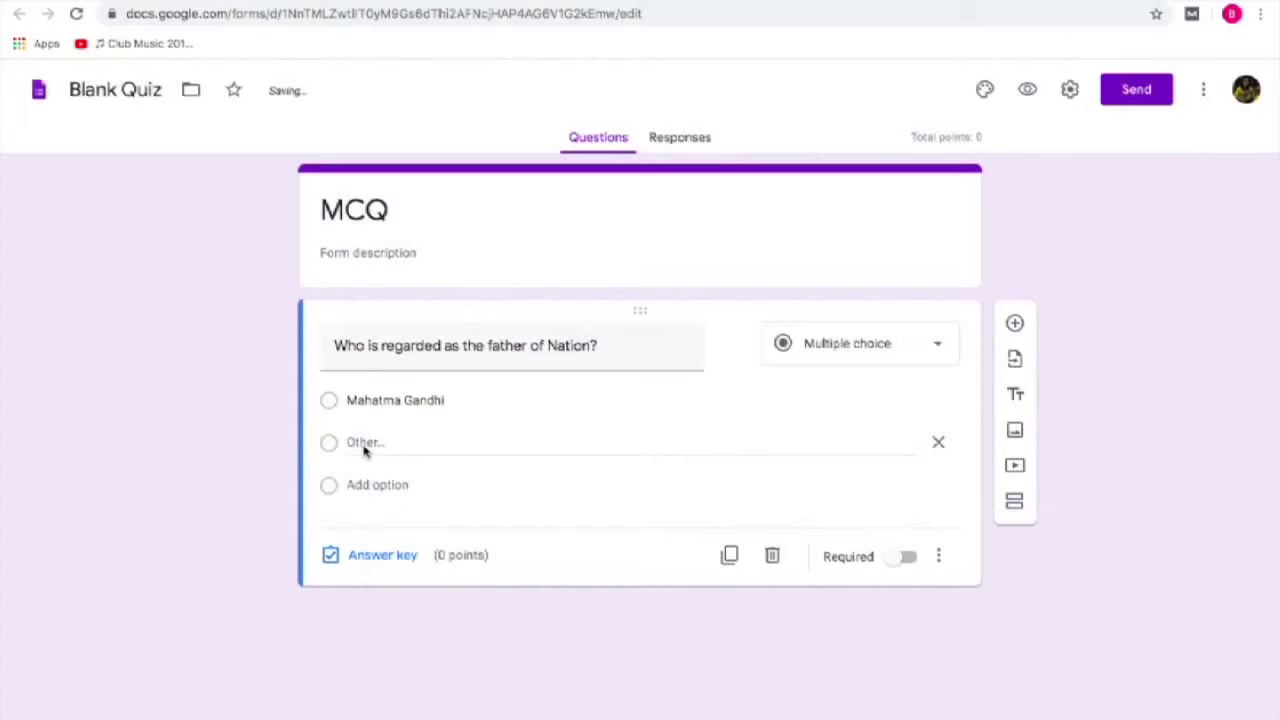
click(354, 485)
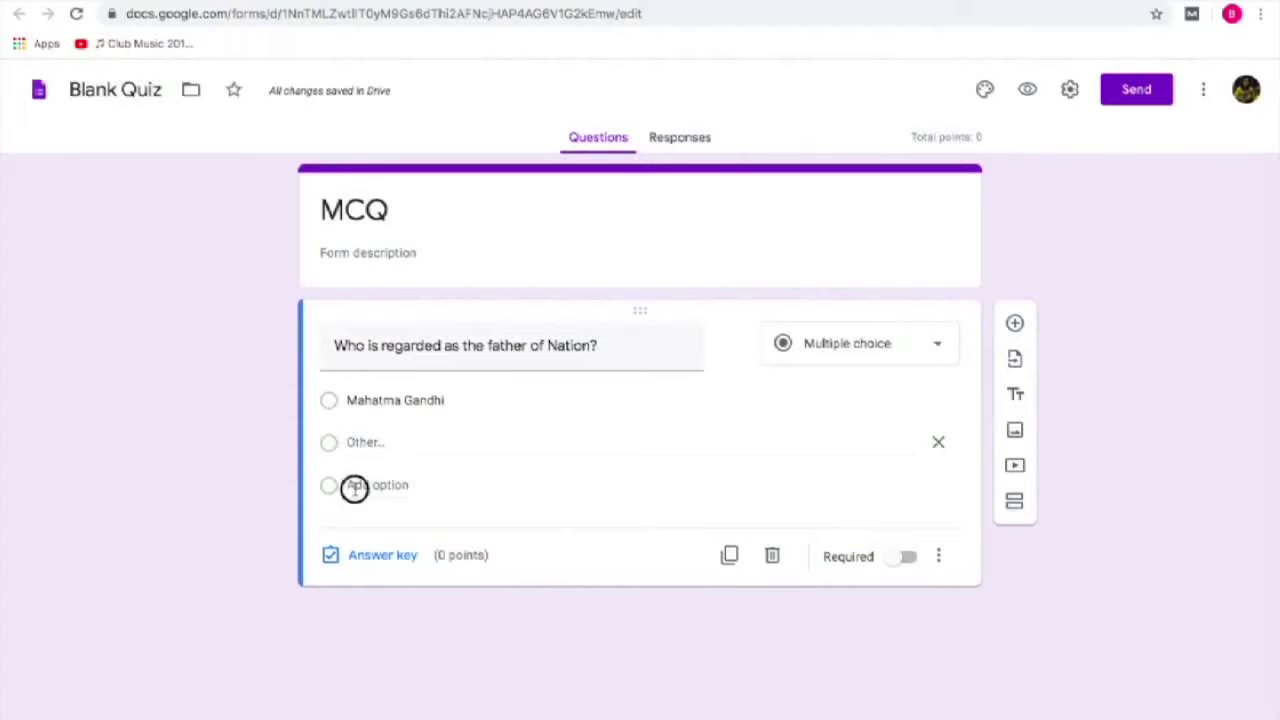
key(BackSpace)
text(Netaji)
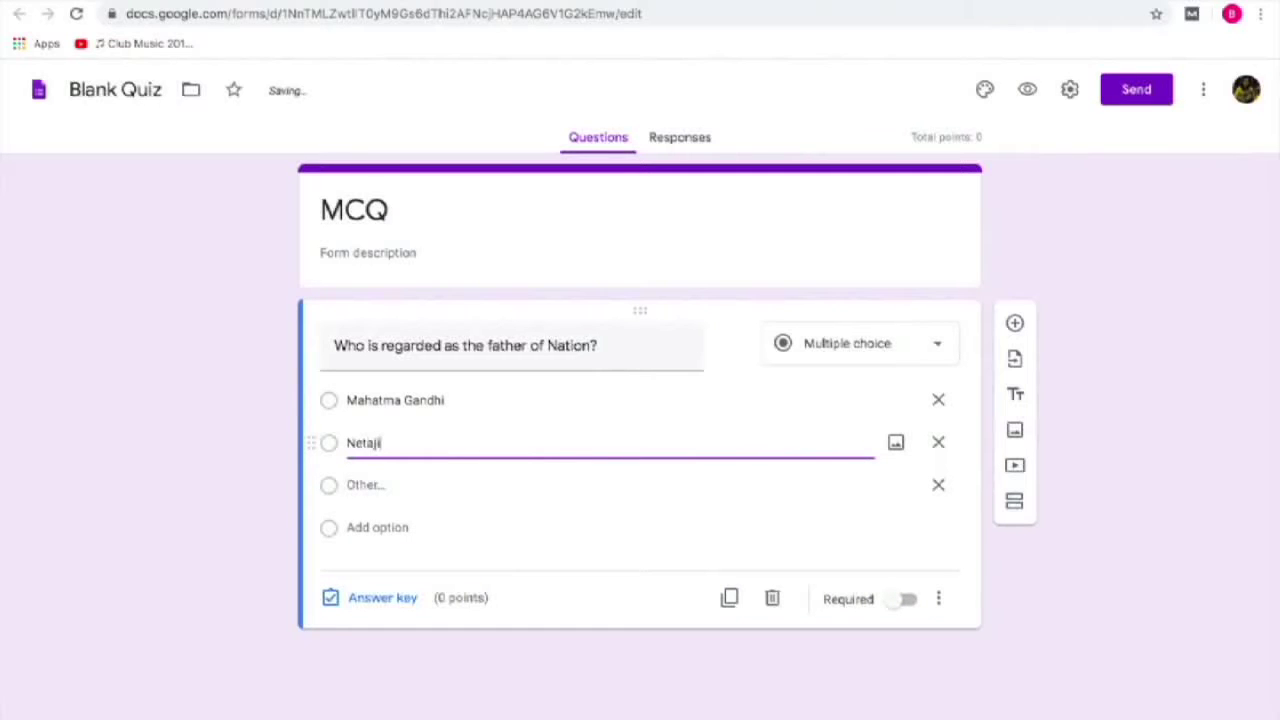
text( Subhash Chandra Bose)
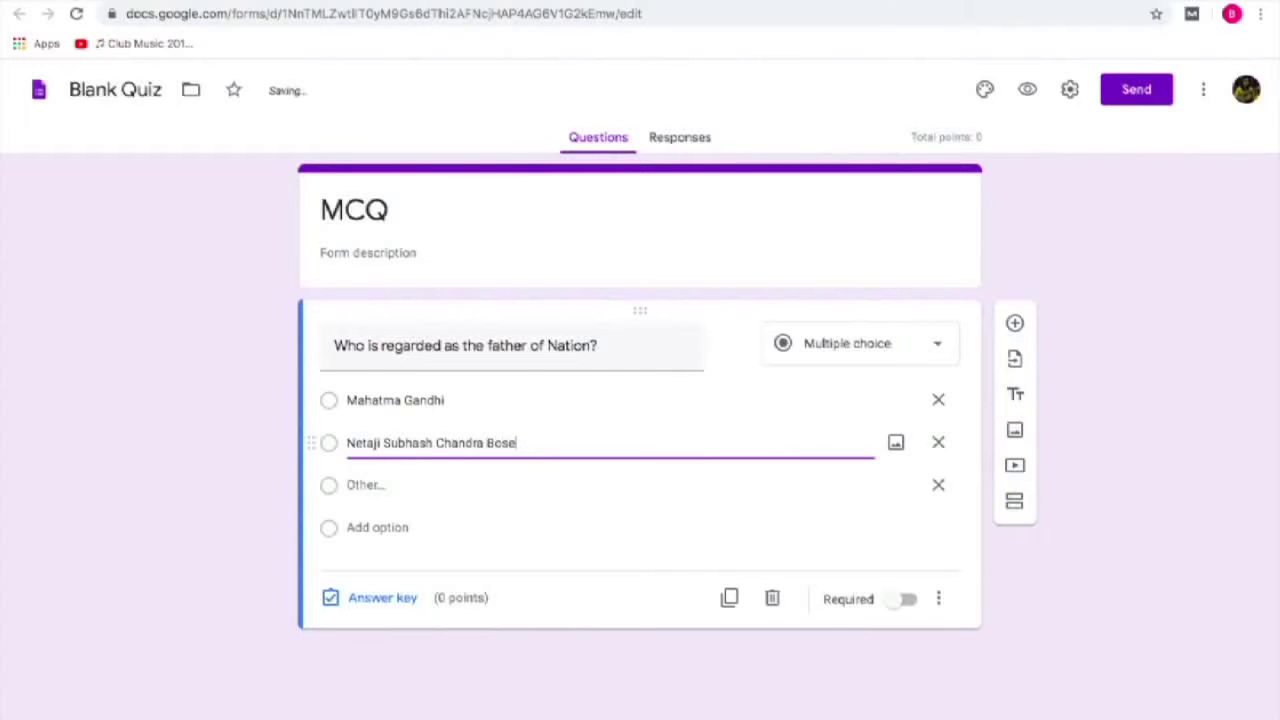
Step: Remove the "Other" choice and the extra placeholder option so only the two named answers remain on the first question
click(366, 527)
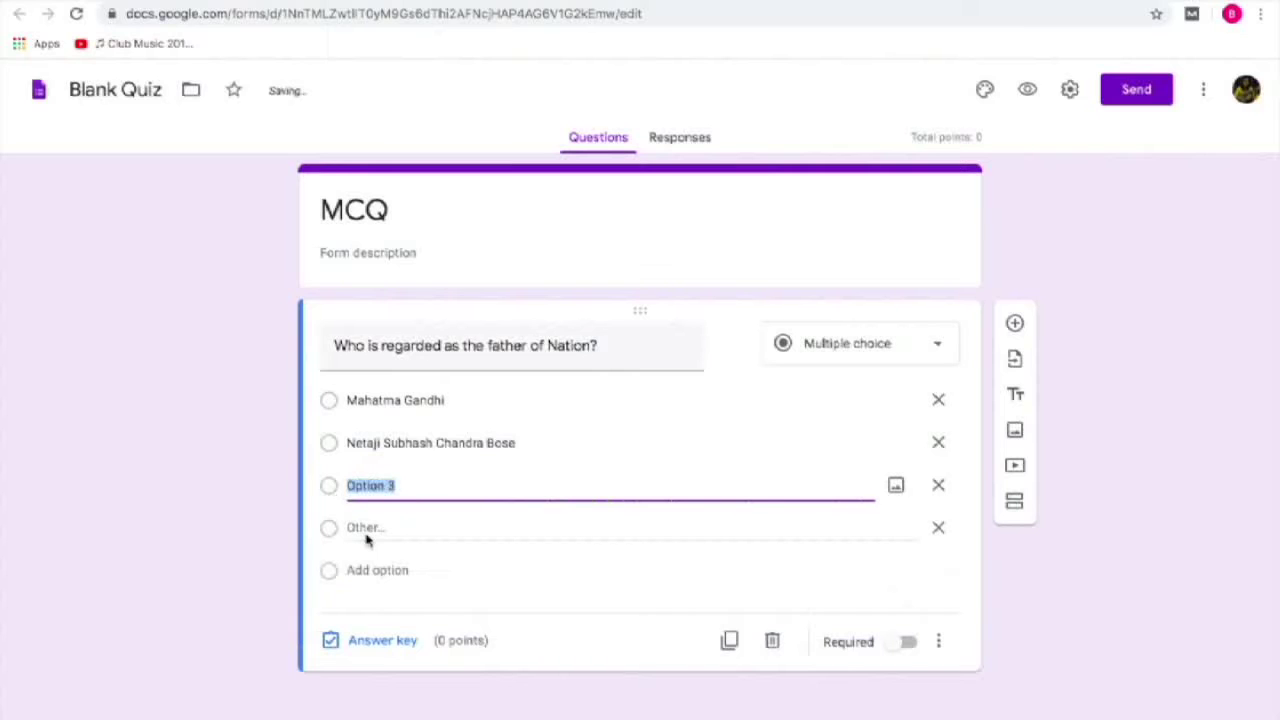
click(938, 527)
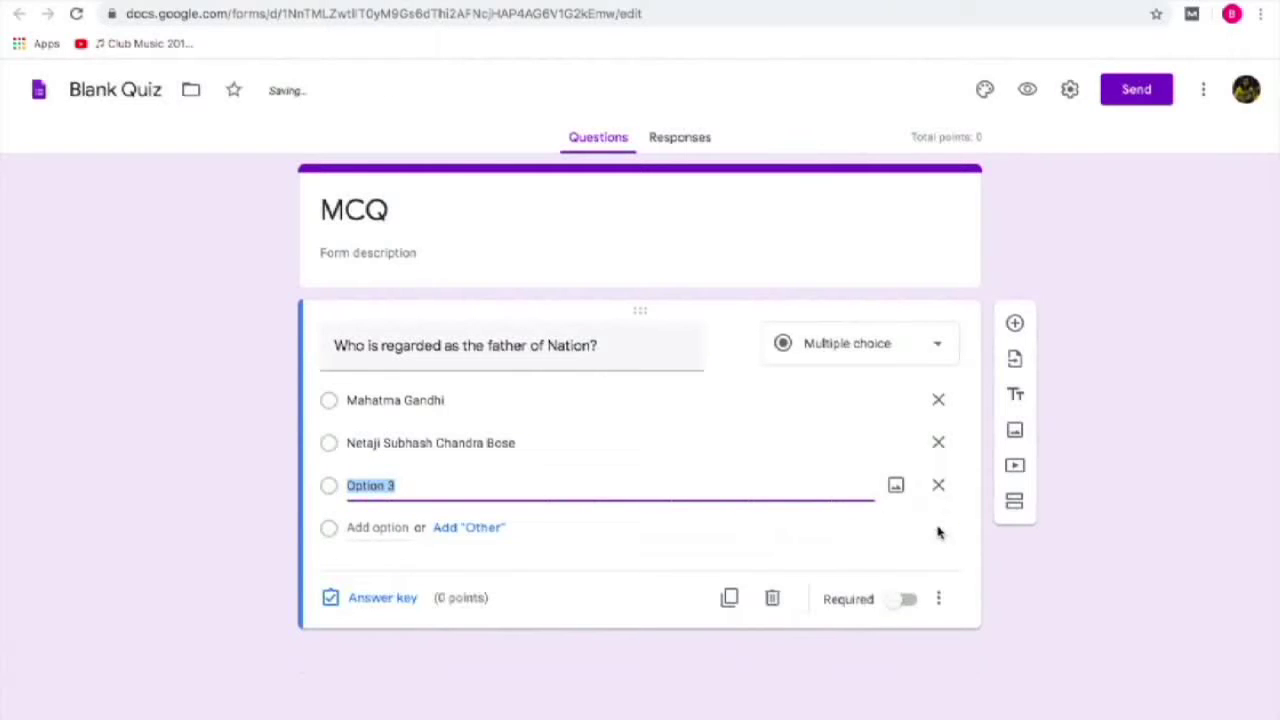
click(938, 485)
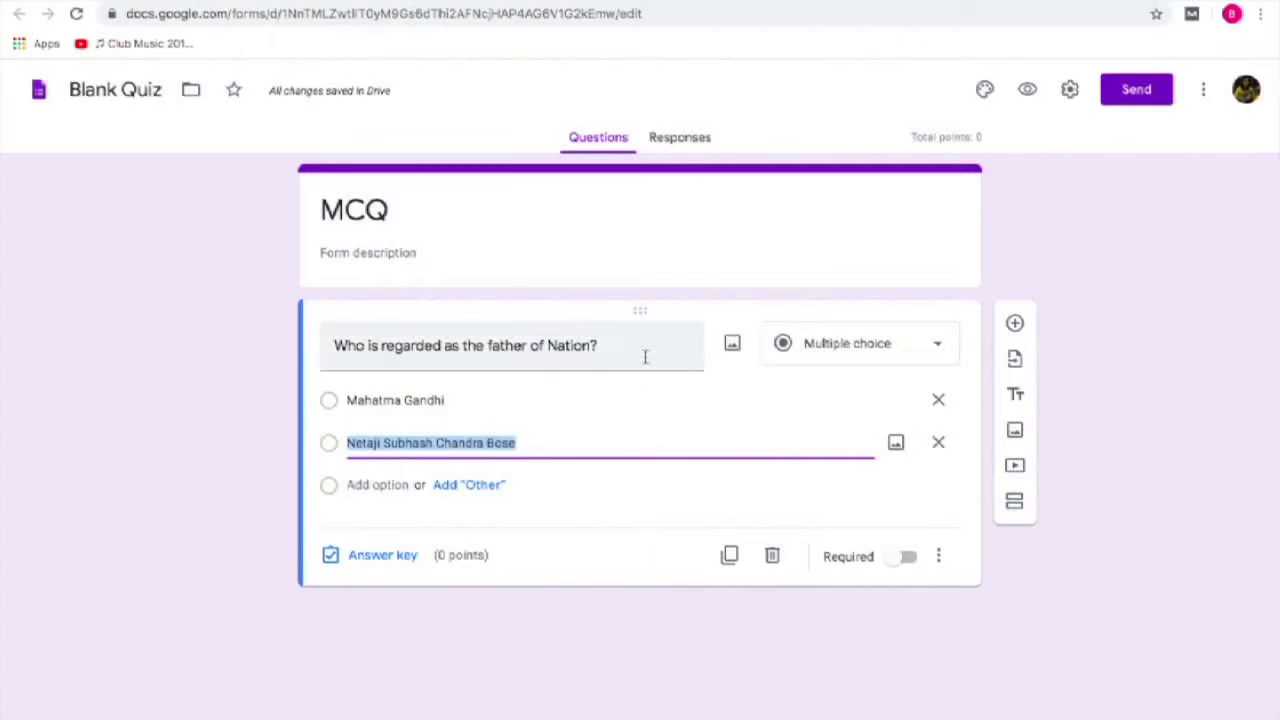
Step: Add a second question to the quiz with the text "What i the capital of India"
click(1013, 323)
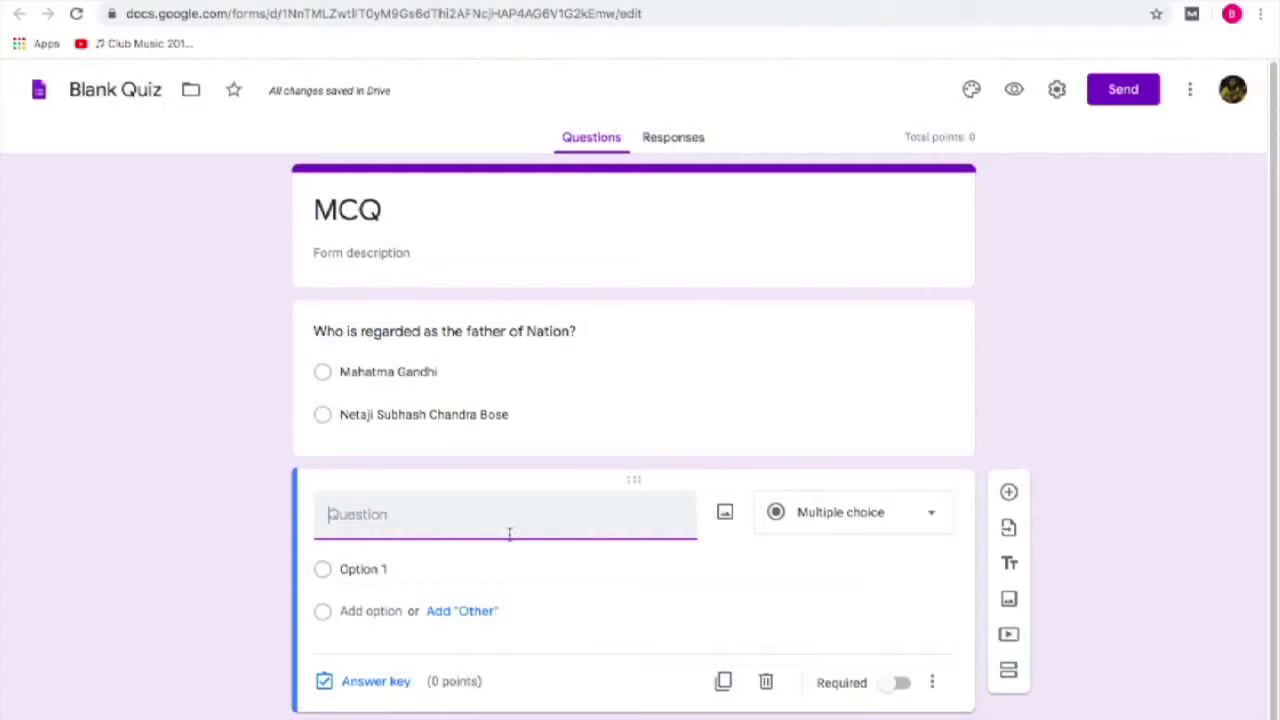
text(Wha)
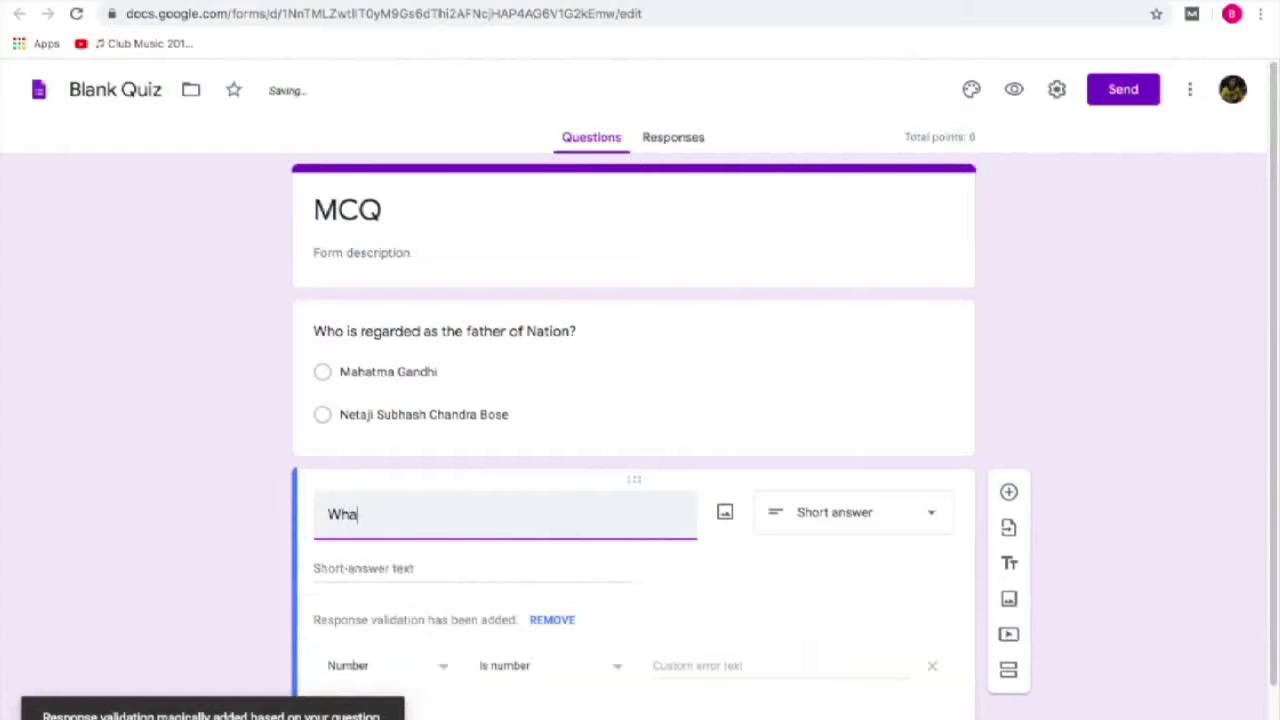
text(t i the capita)
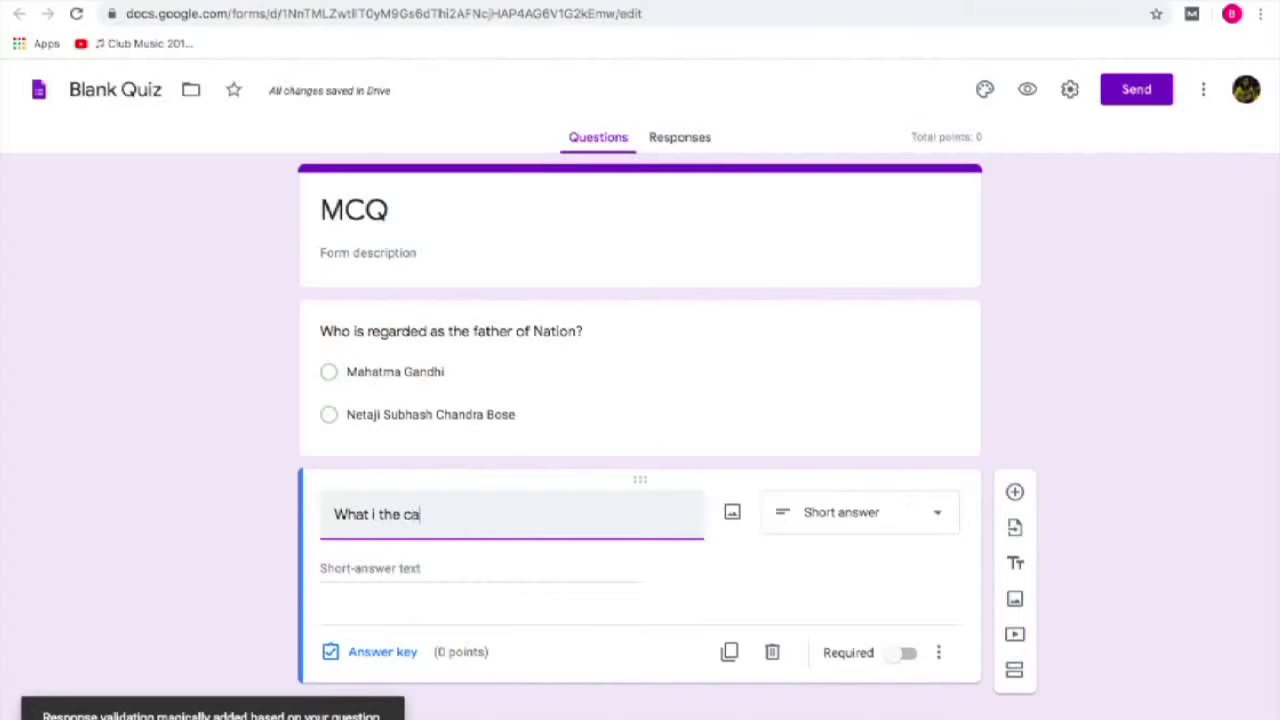
text(l )
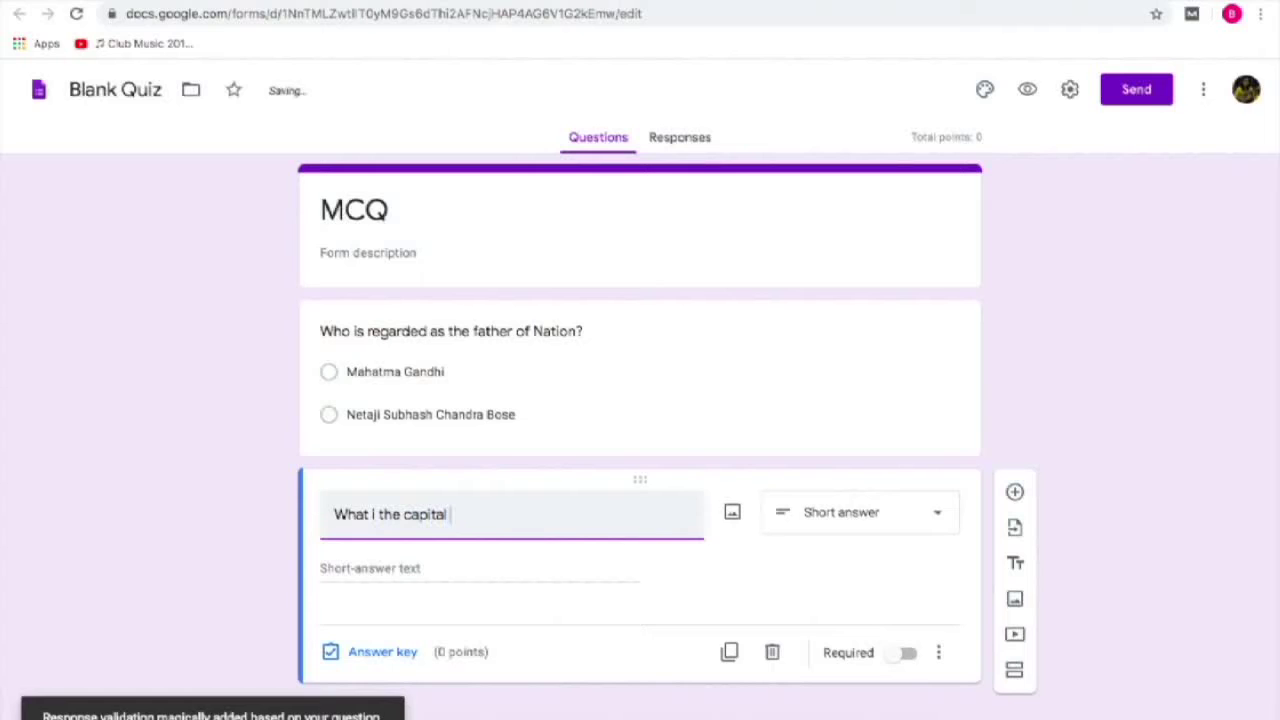
text(of India)
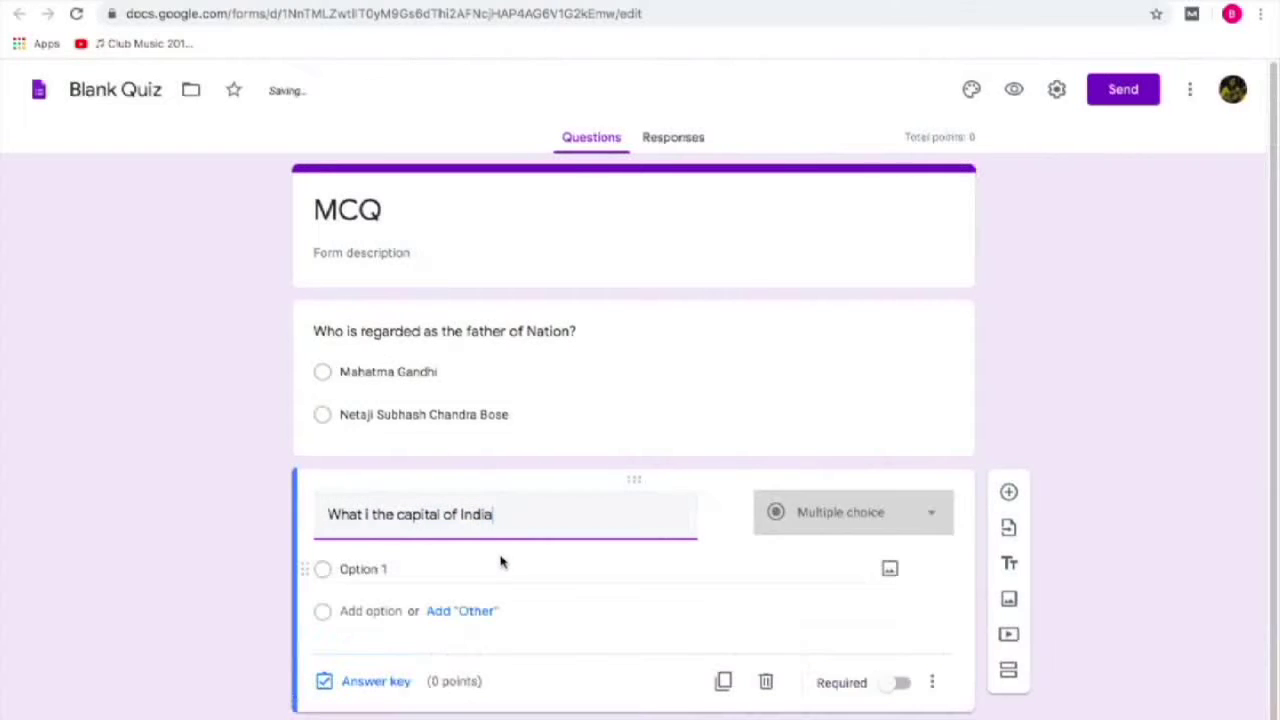
Step: Switch the capital of India question to Short answer and return it to Multiple choice
click(931, 519)
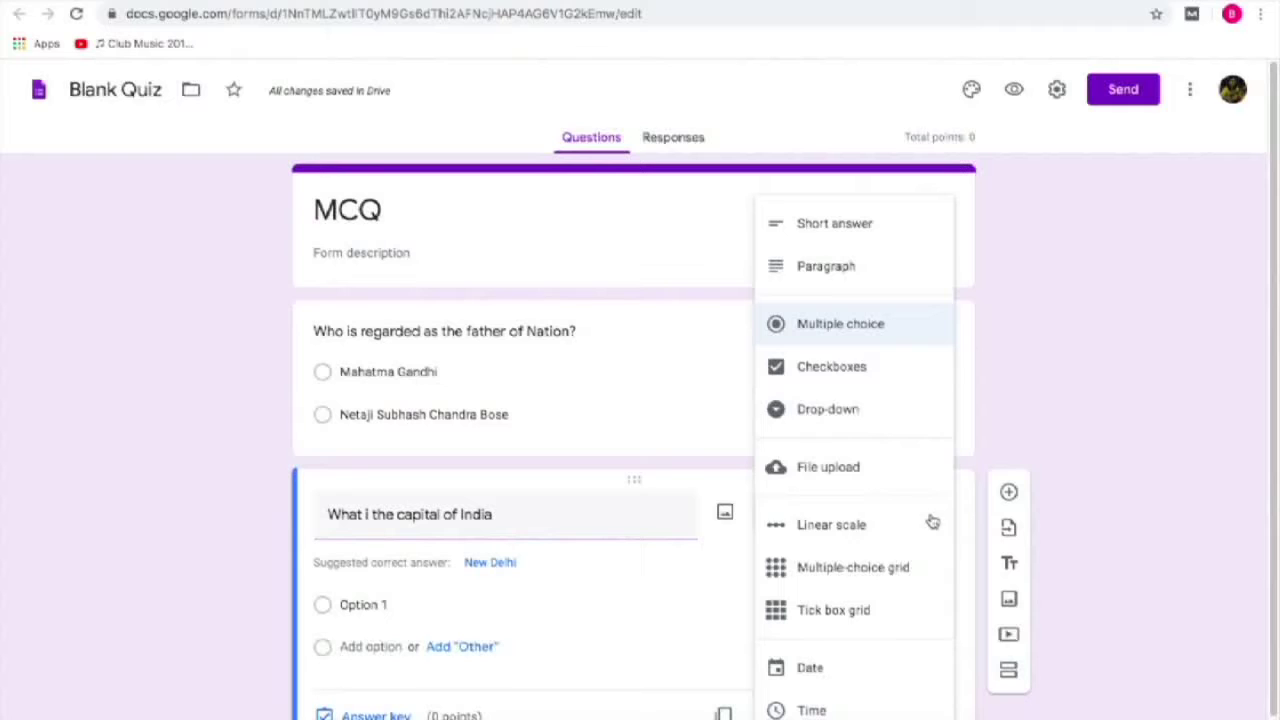
click(870, 228)
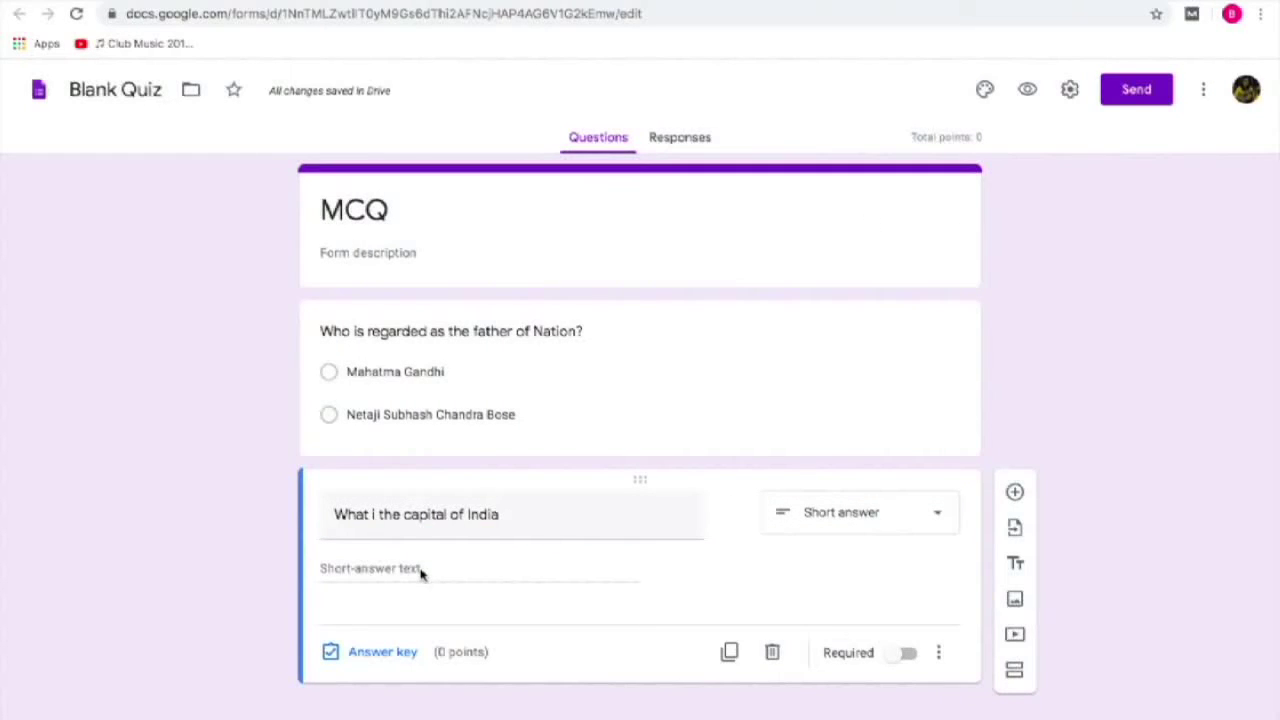
click(932, 516)
click(870, 336)
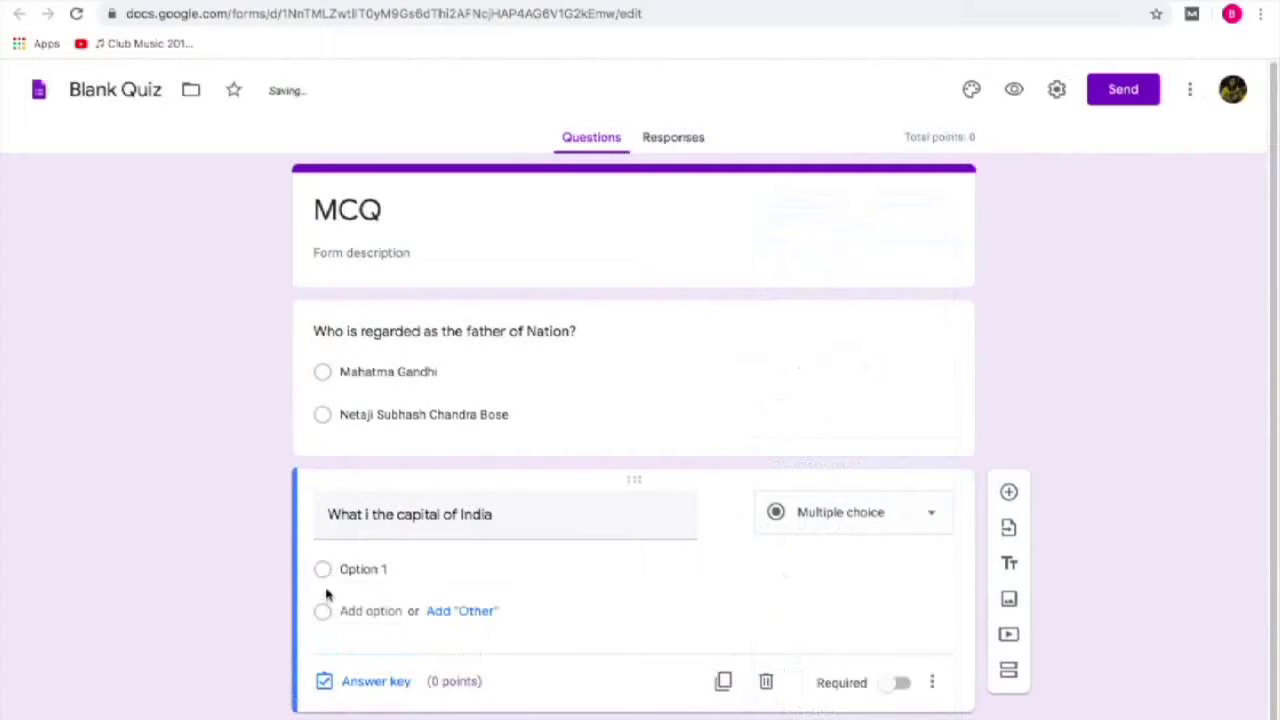
Step: Set the first answer option of the capital of India question to "Chennai"
click(369, 572)
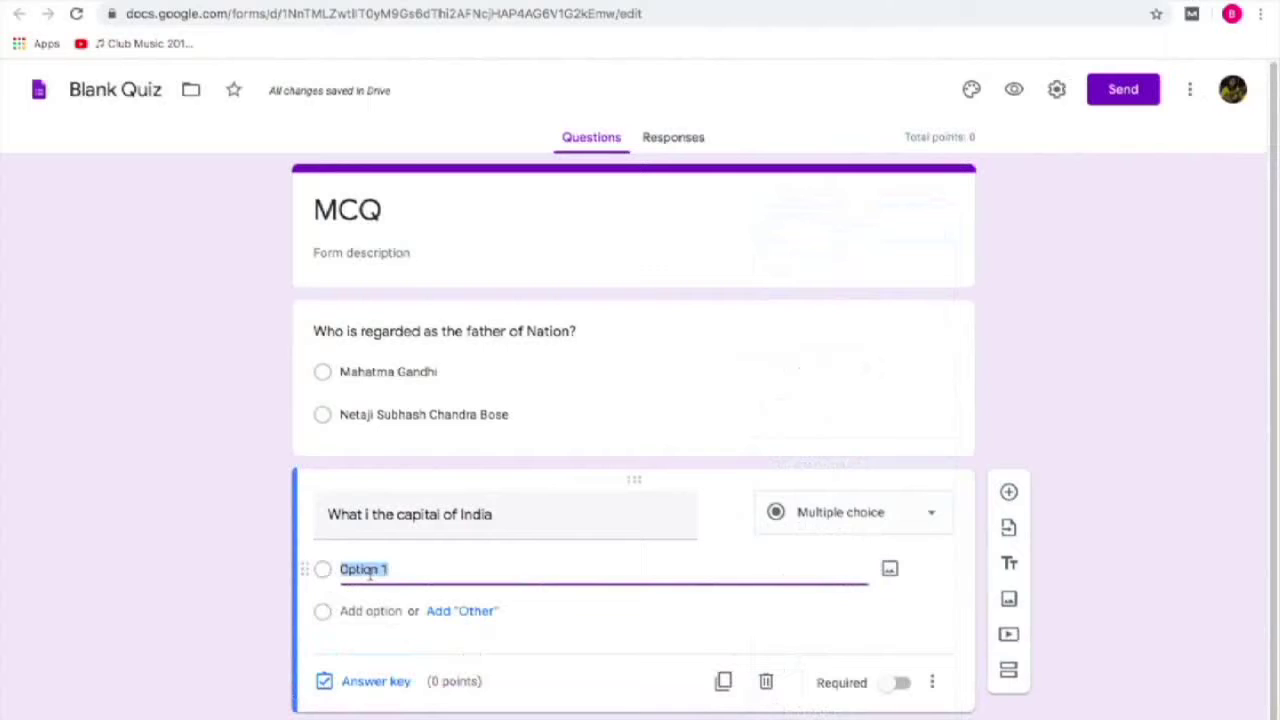
key(BackSpace)
text(Chennai)
Step: Add "New Delhi" as the second answer option of the capital question, leaving no "Other" choice
click(464, 614)
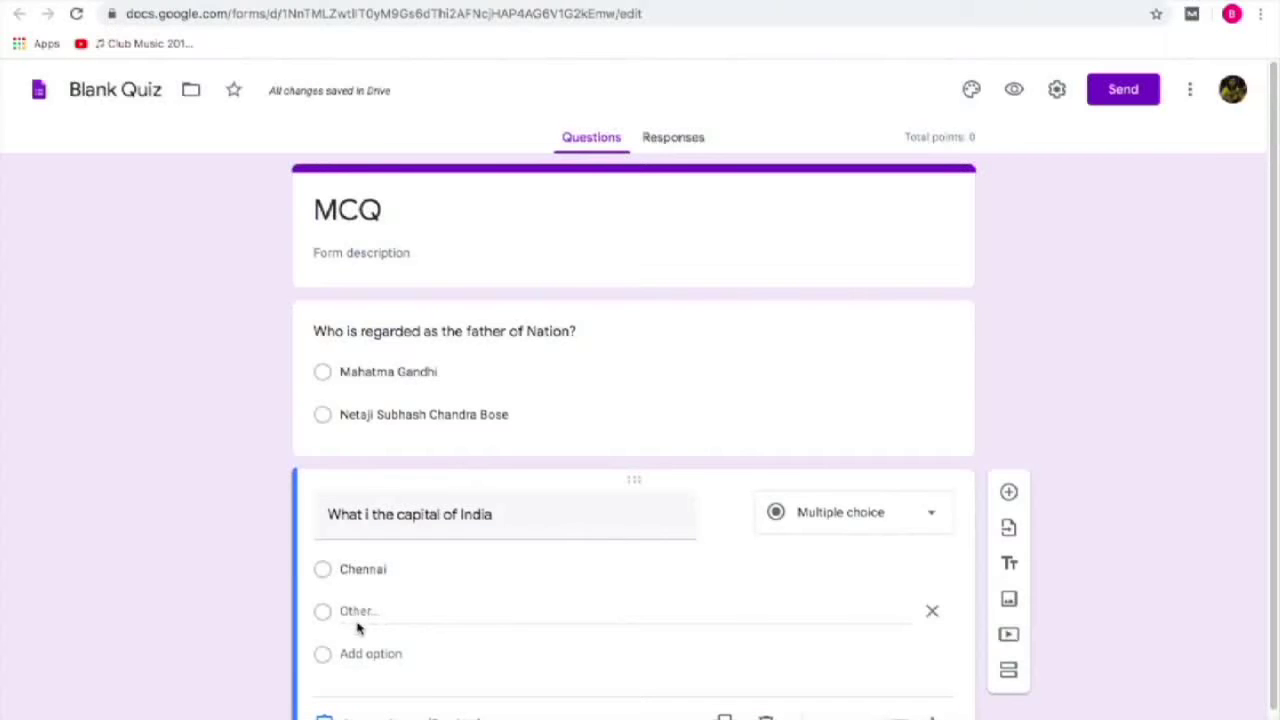
click(366, 652)
key(BackSpace)
text(New D)
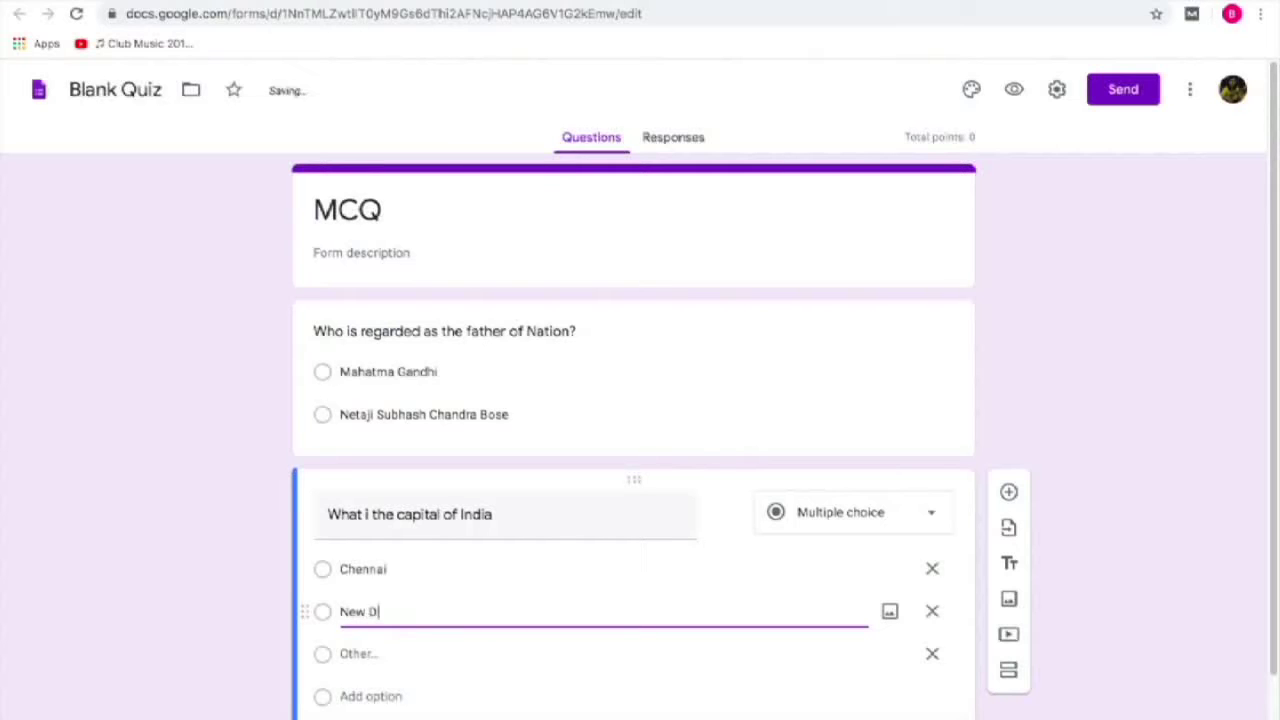
text(elhi)
key(BackSpace)
key(BackSpace)
text(lhi)
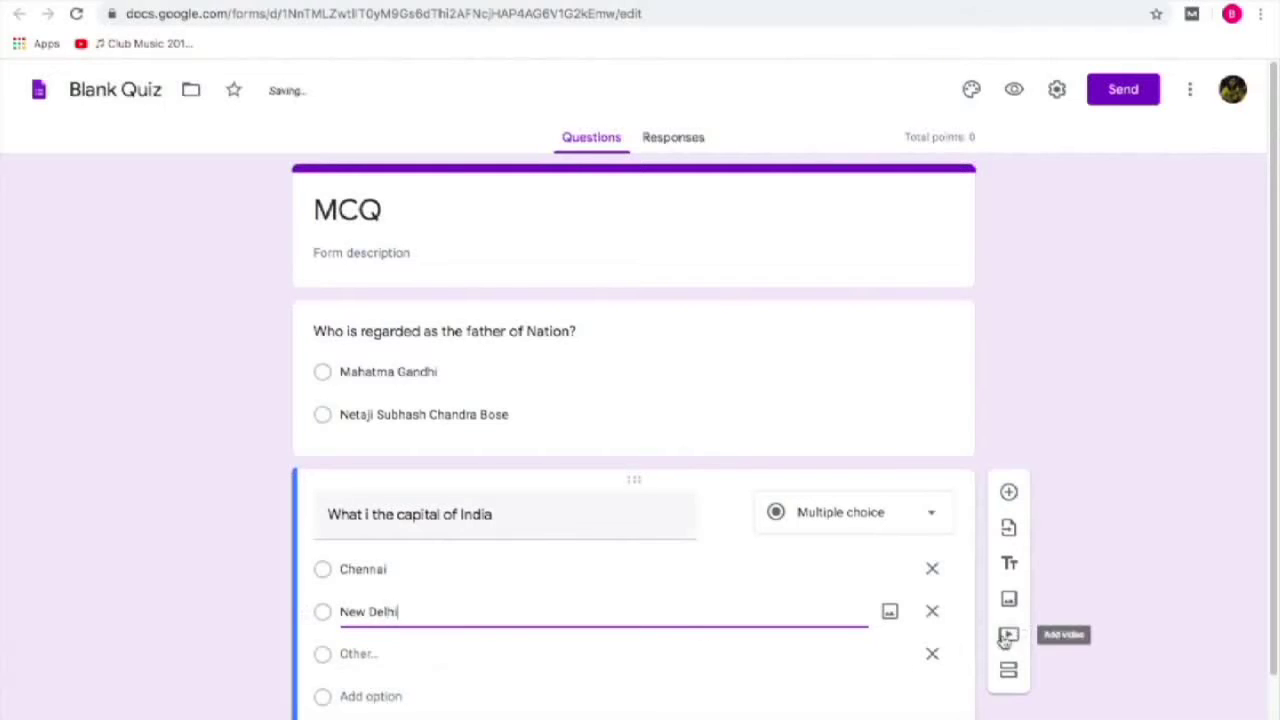
click(932, 654)
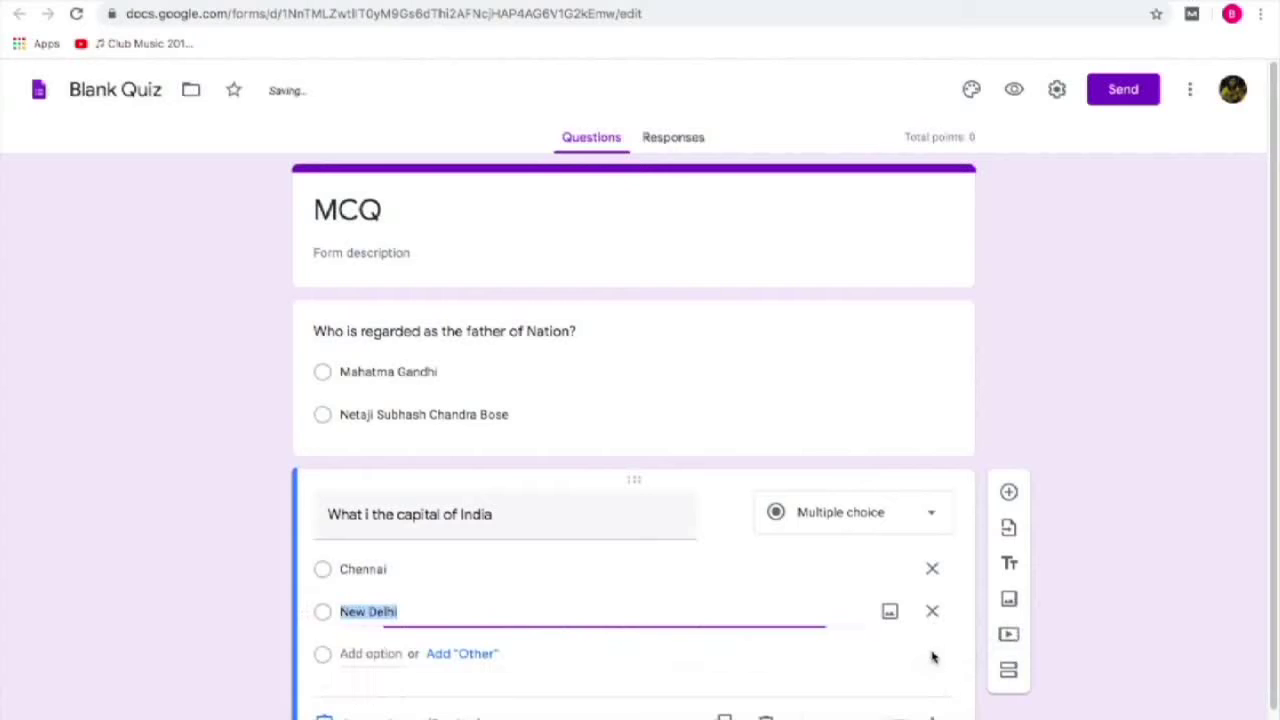
Step: Add a blank third multiple-choice question below the capital of India question
click(1009, 492)
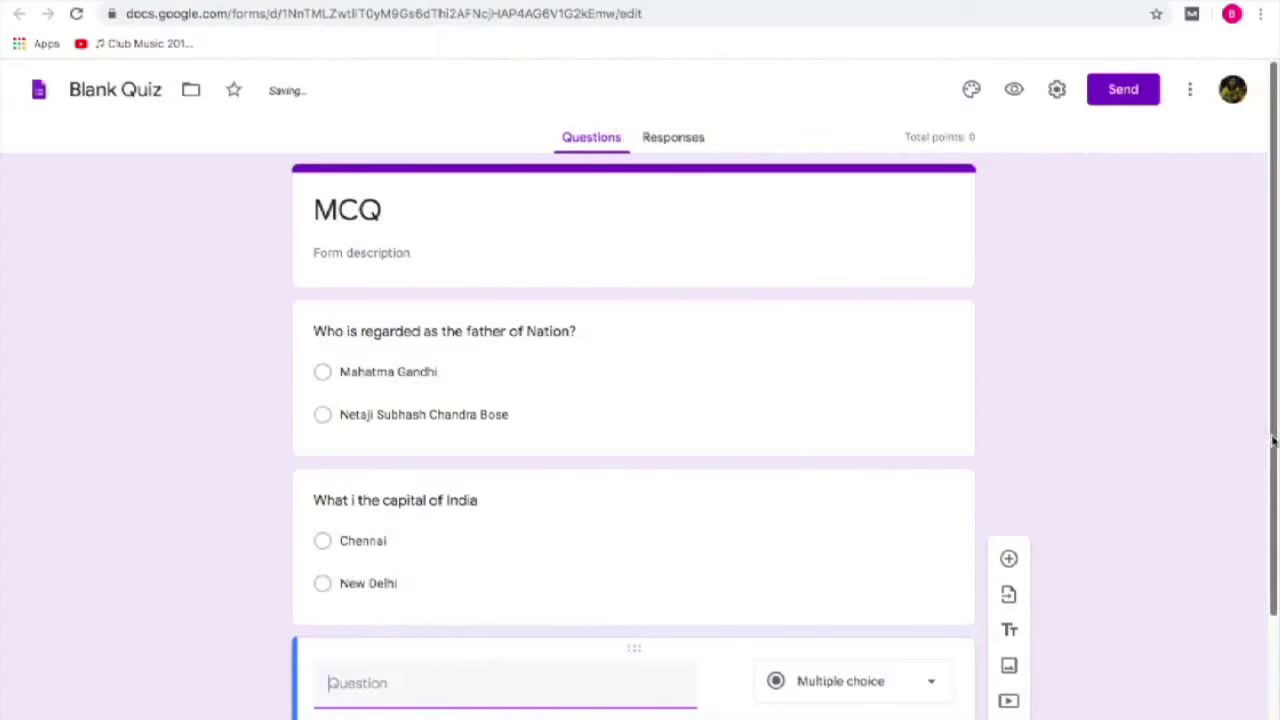
drag(1268, 434, 1268, 374)
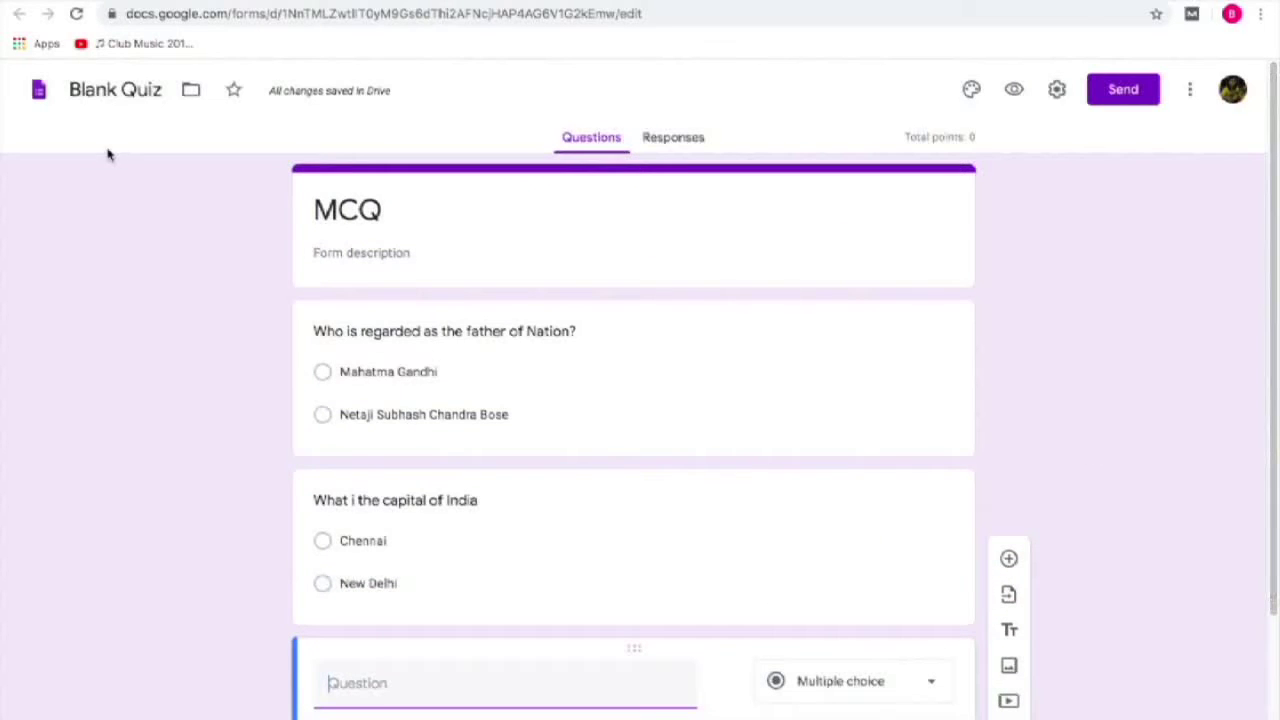
Step: Create a folder with the default name "Untitled folder" inside ClassVI A and move the Blank Quiz form into it
click(193, 90)
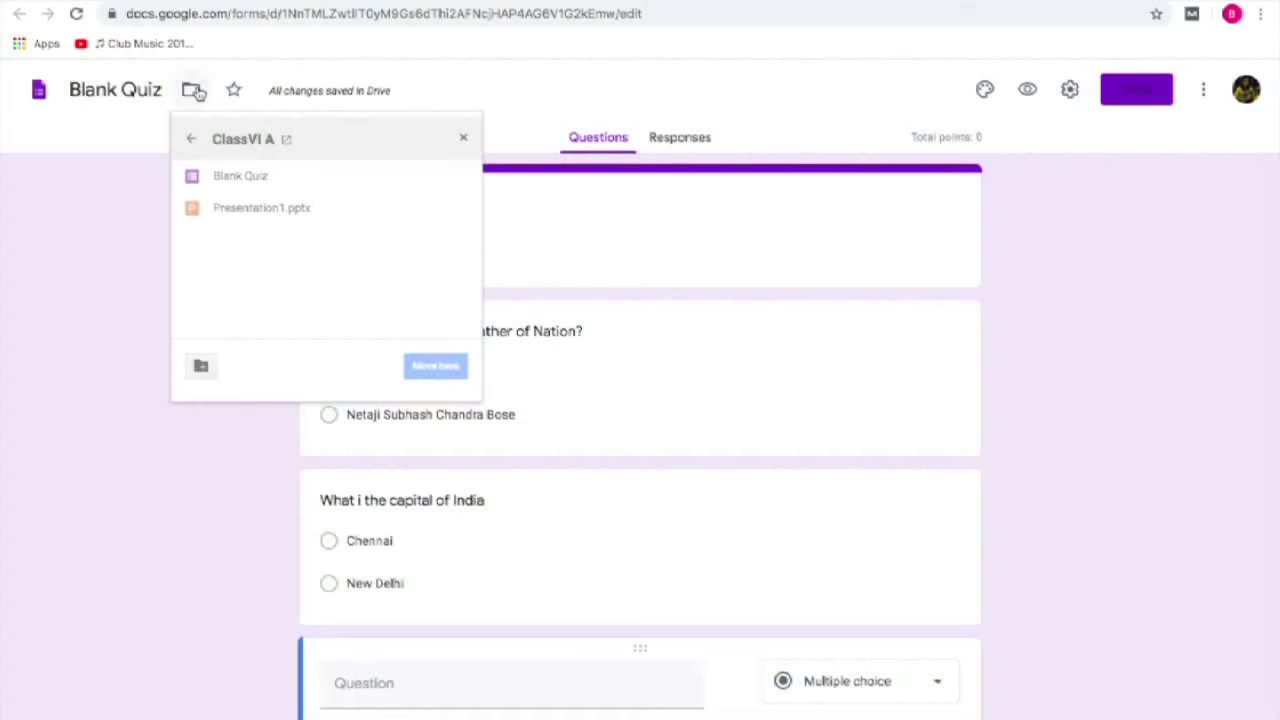
click(198, 370)
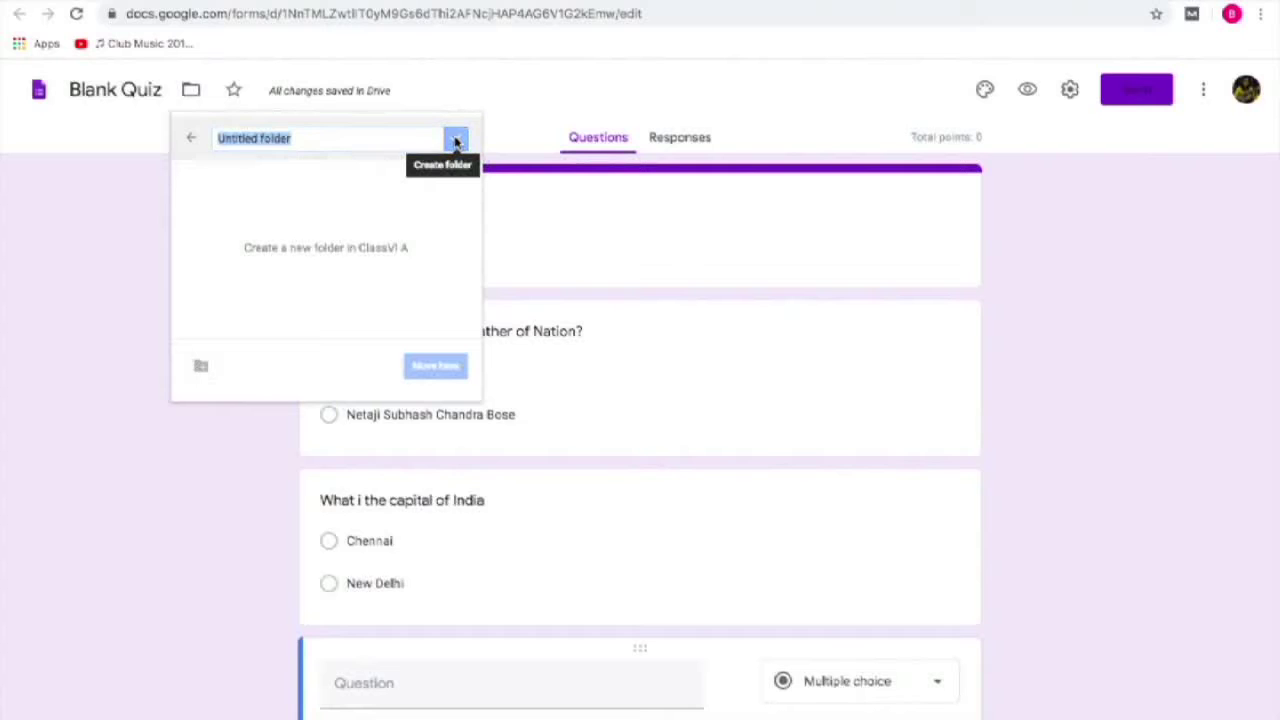
click(455, 140)
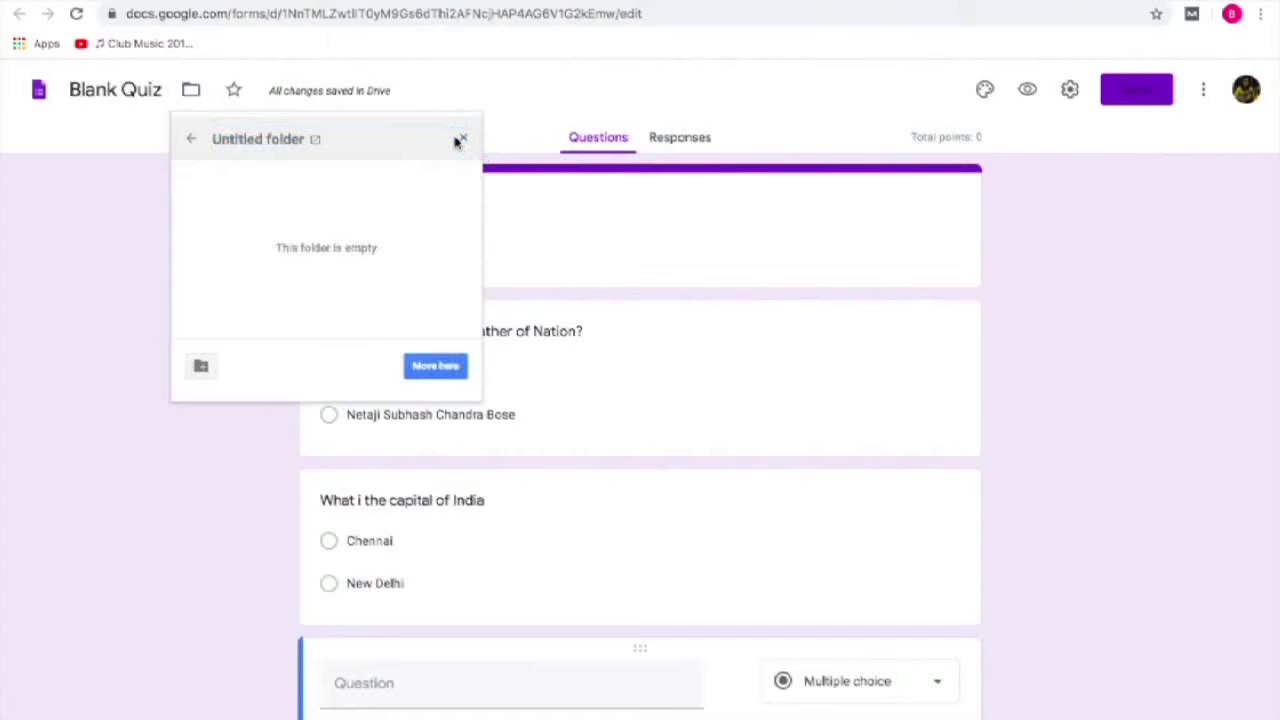
click(432, 369)
click(216, 366)
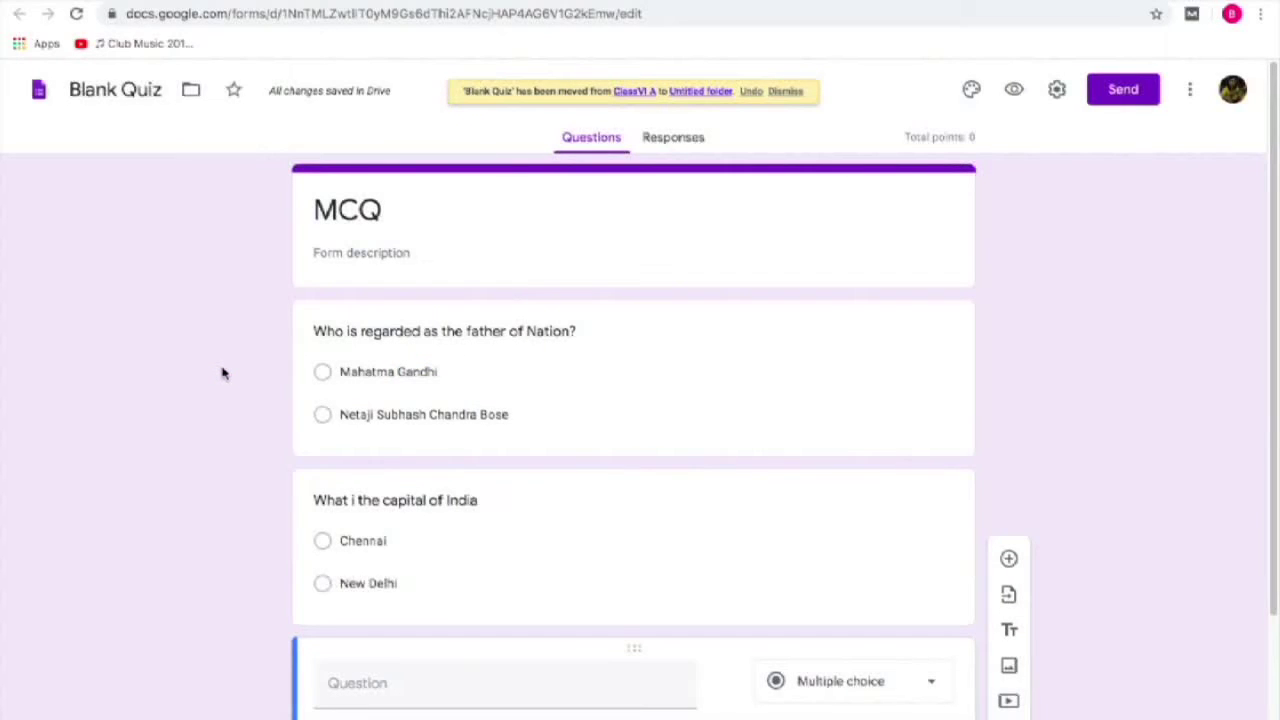
Step: Return to the Indian Freedom Movement quiz assignment in Google Classroom and set its points to 20
click(20, 14)
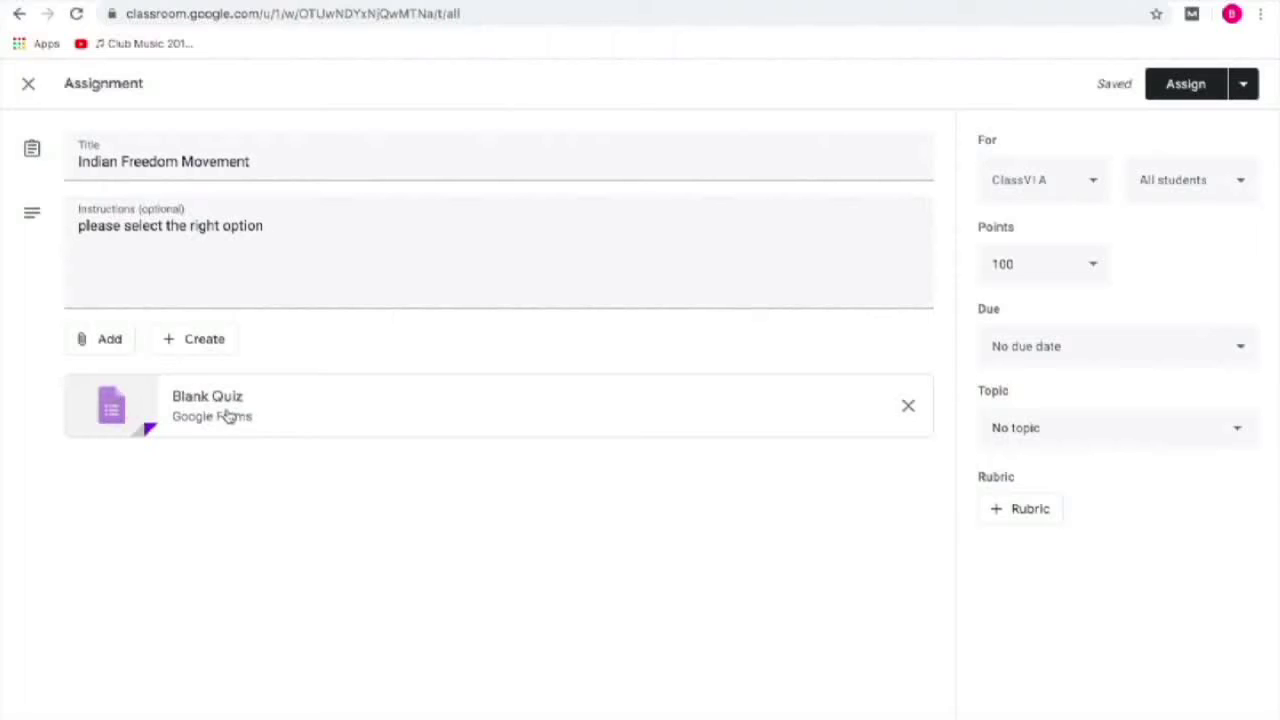
click(1096, 268)
key(BackSpace)
key(BackSpace)
key(BackSpace)
text(20)
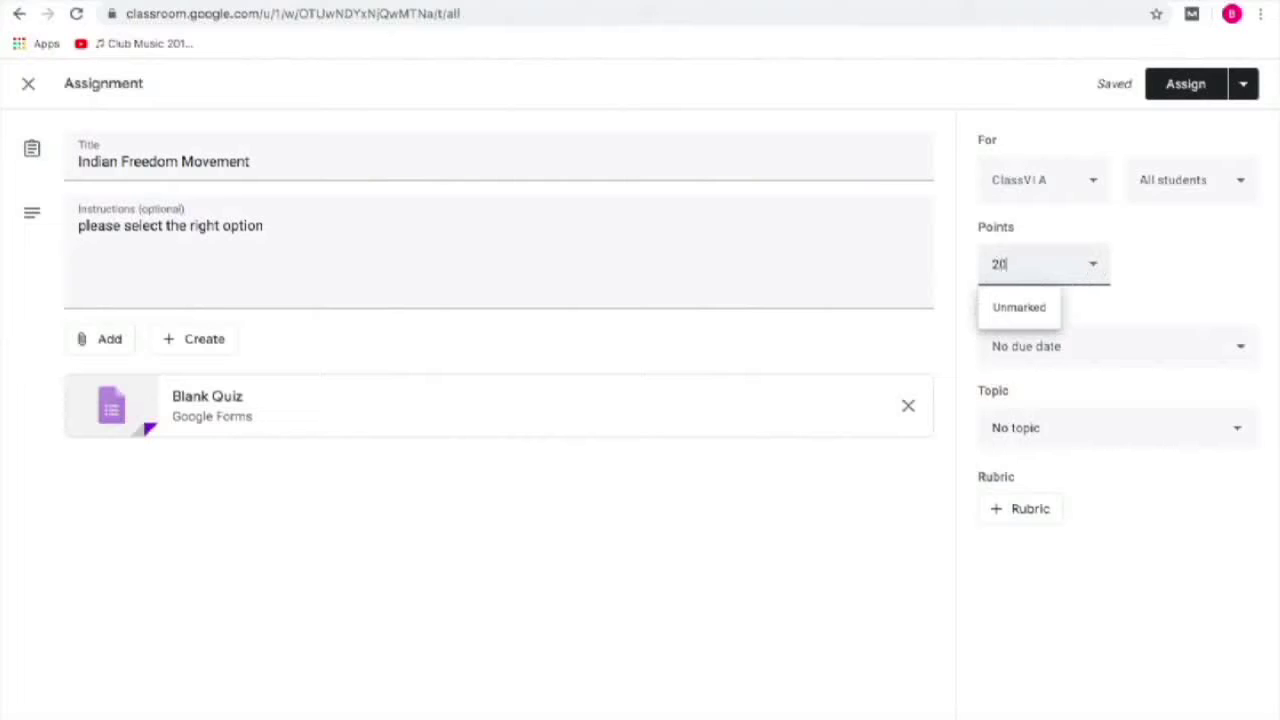
Step: Set the quiz assignment's due date to 4 May 2020 and assign it to all students in ClassVI A
click(1240, 352)
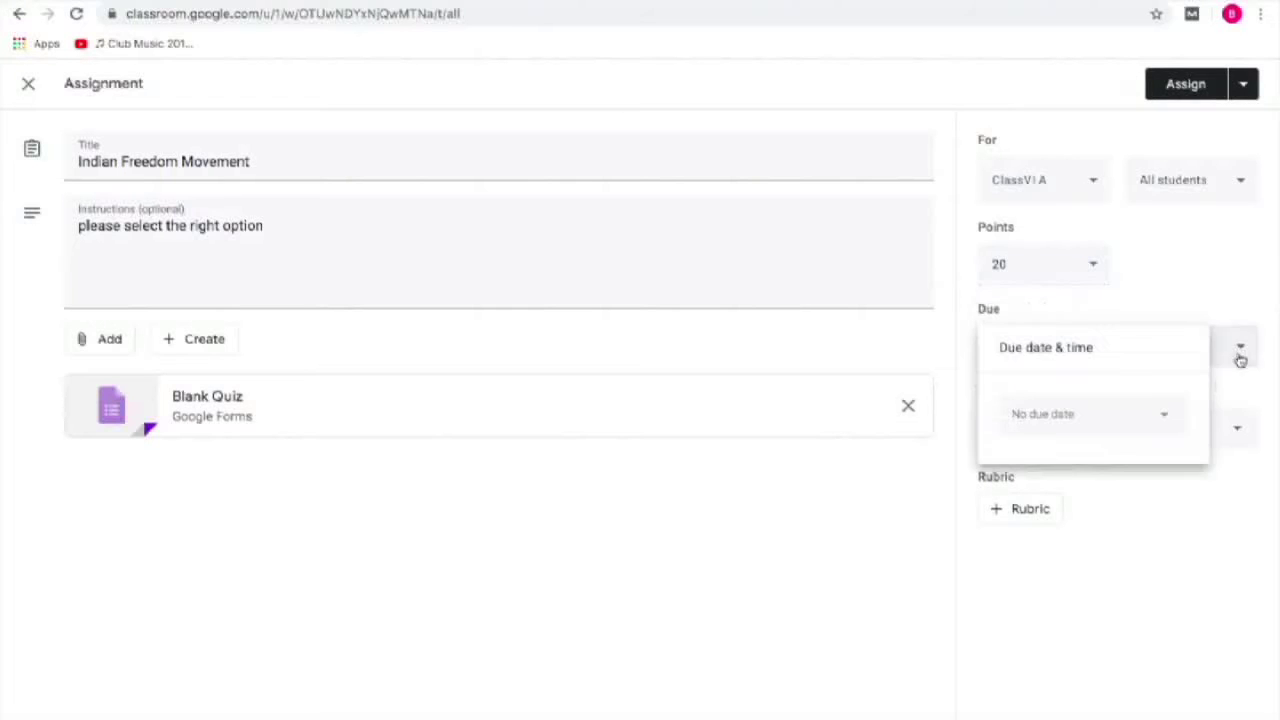
click(1163, 420)
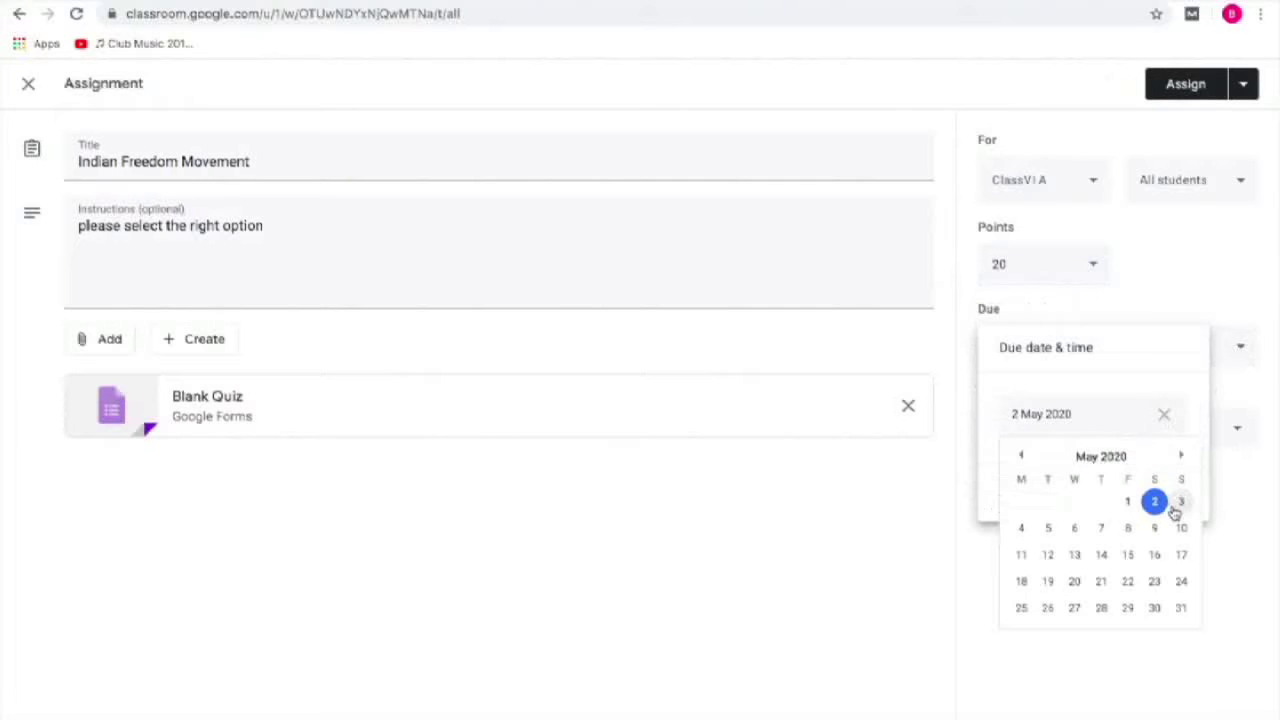
click(1022, 528)
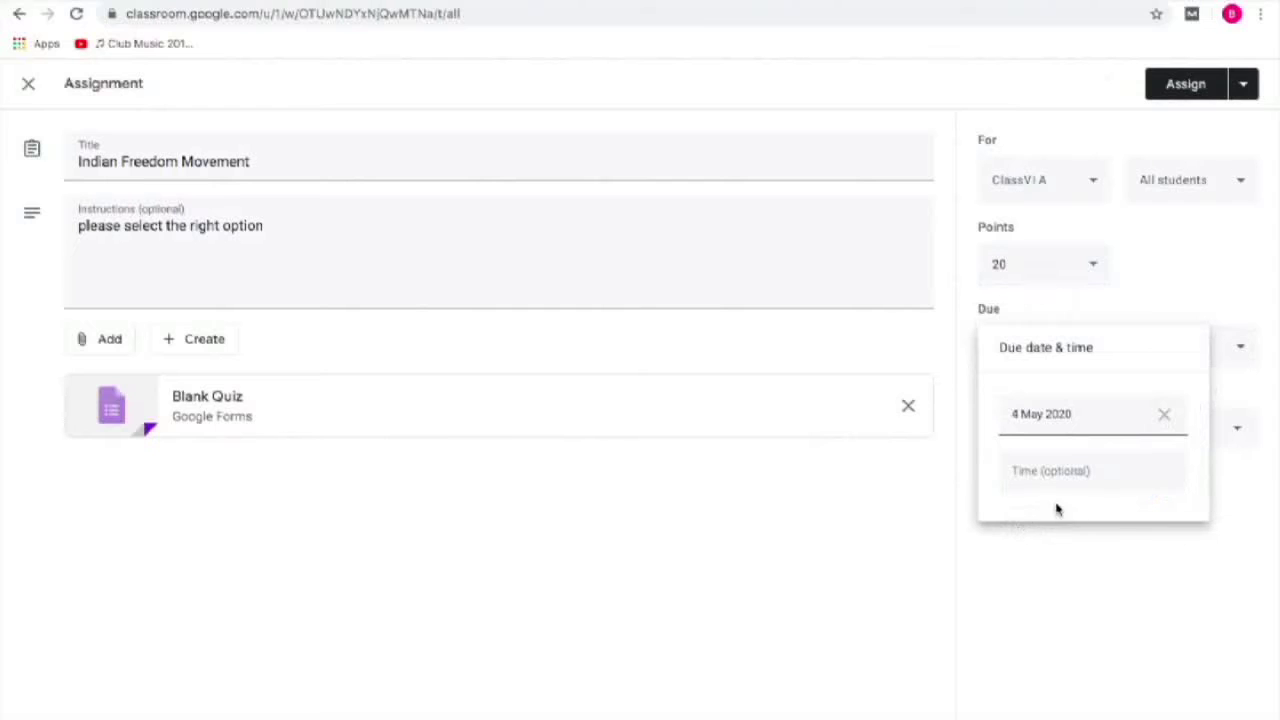
click(1080, 472)
click(1094, 550)
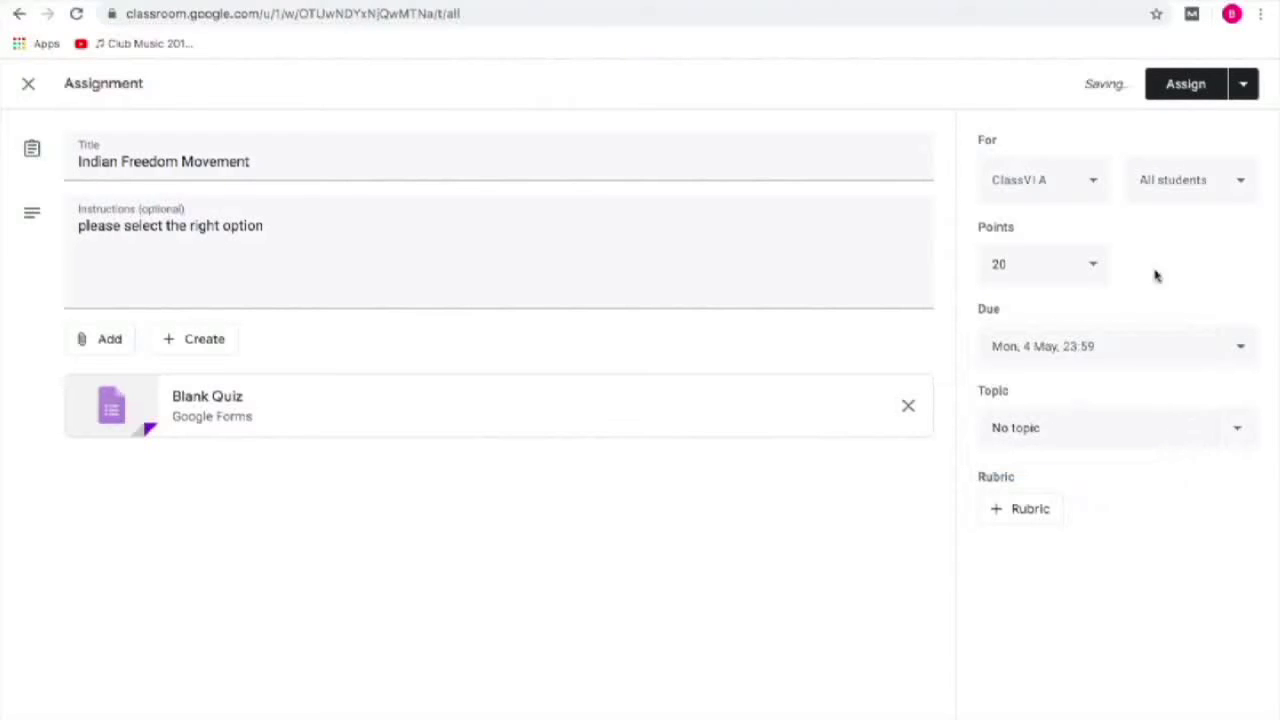
click(1175, 88)
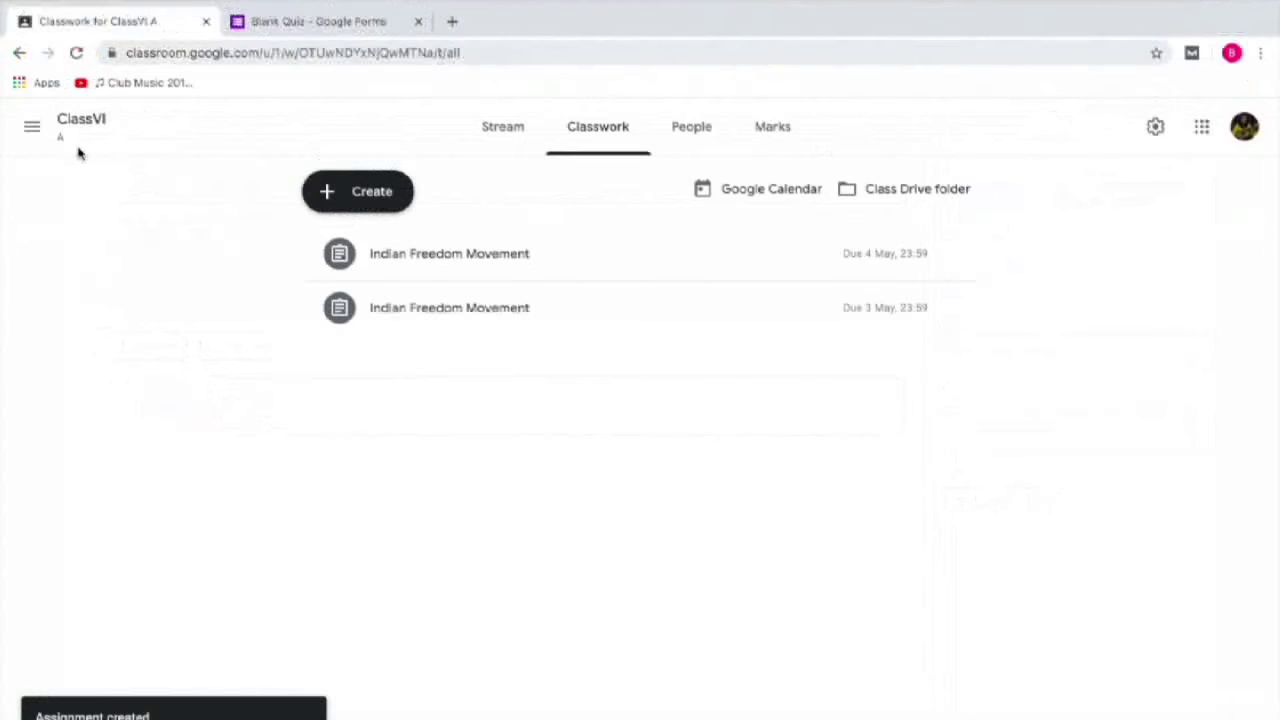
Step: Open the newest Indian Freedom Movement assignment from the class stream, view its attached MCQ form, and return to the stream
click(20, 14)
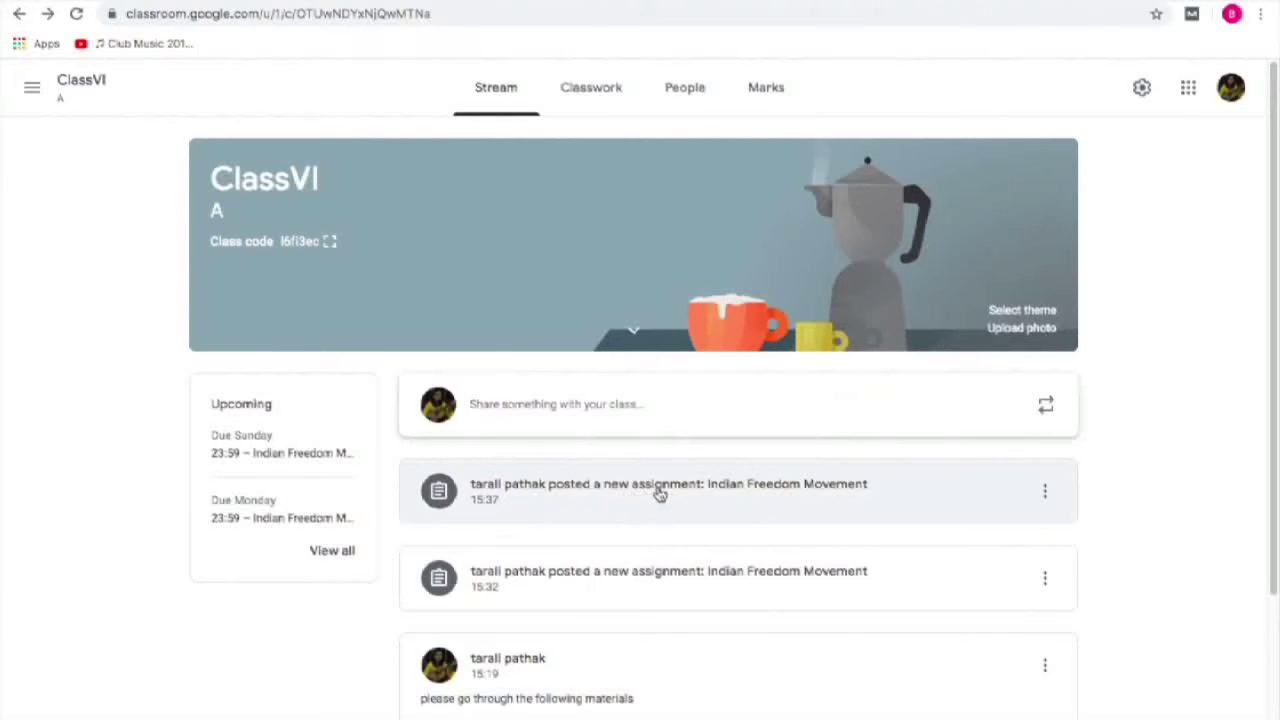
click(659, 493)
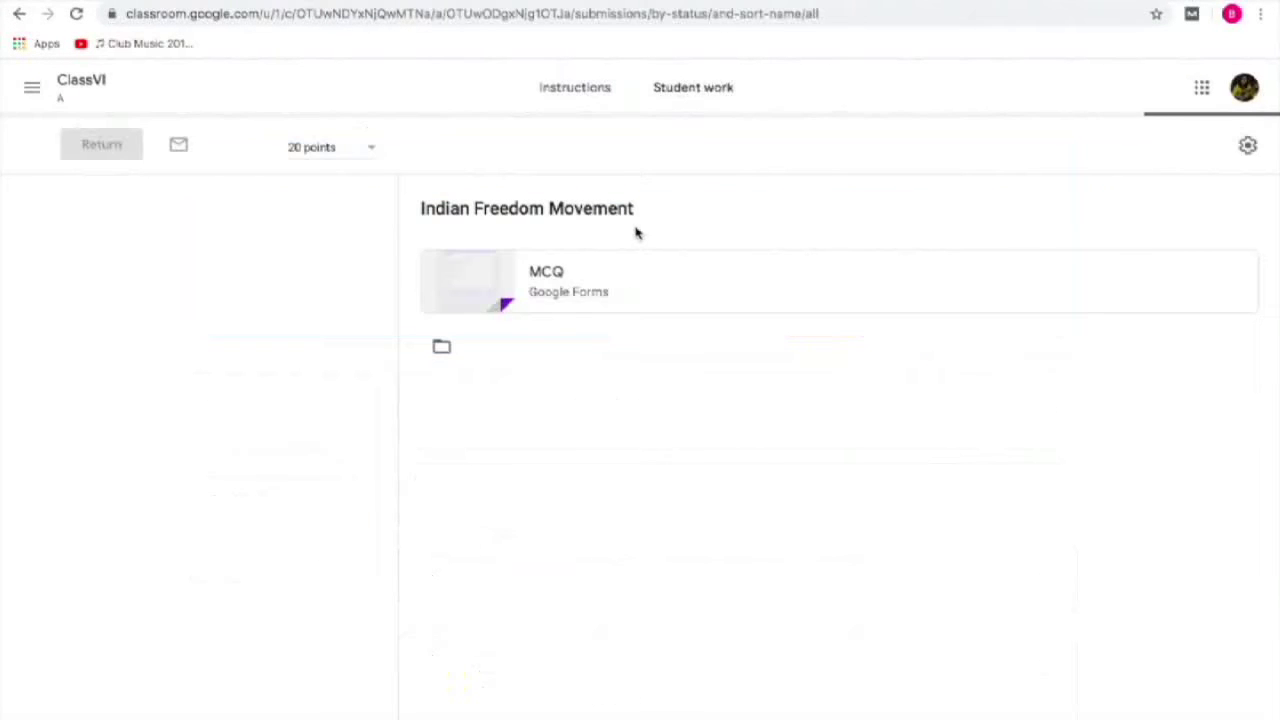
click(593, 336)
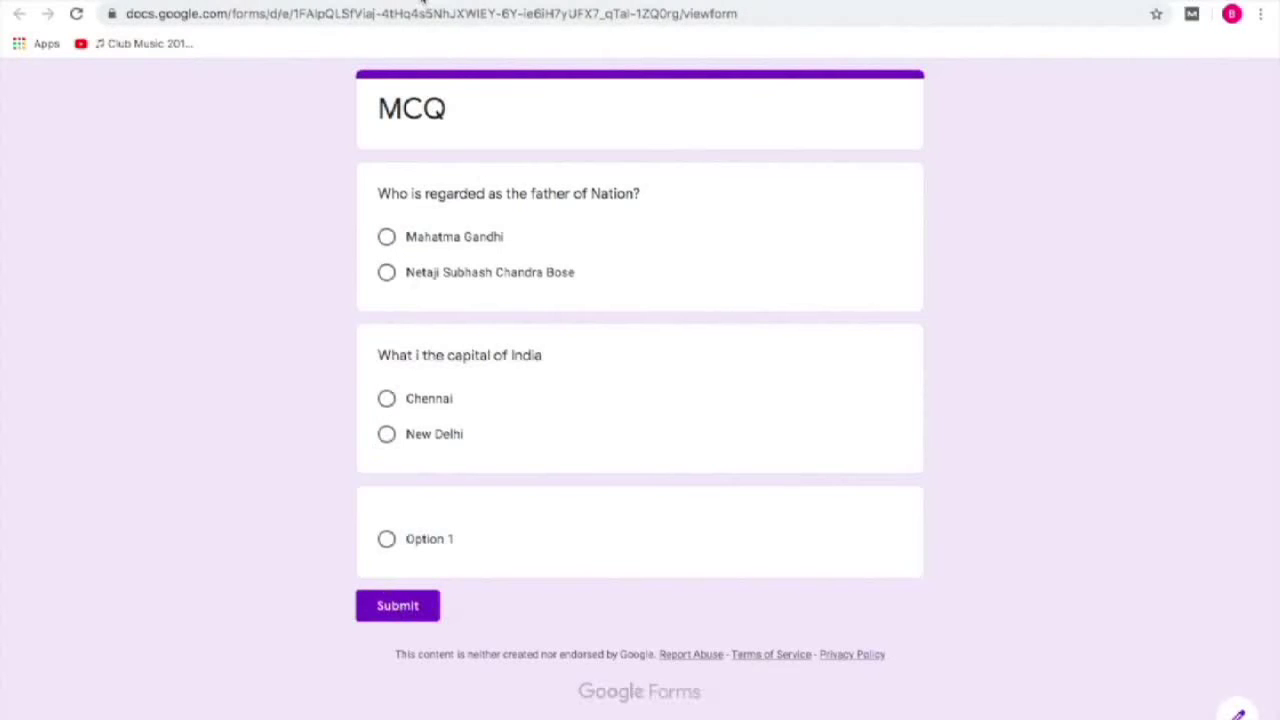
key(ctrl+w)
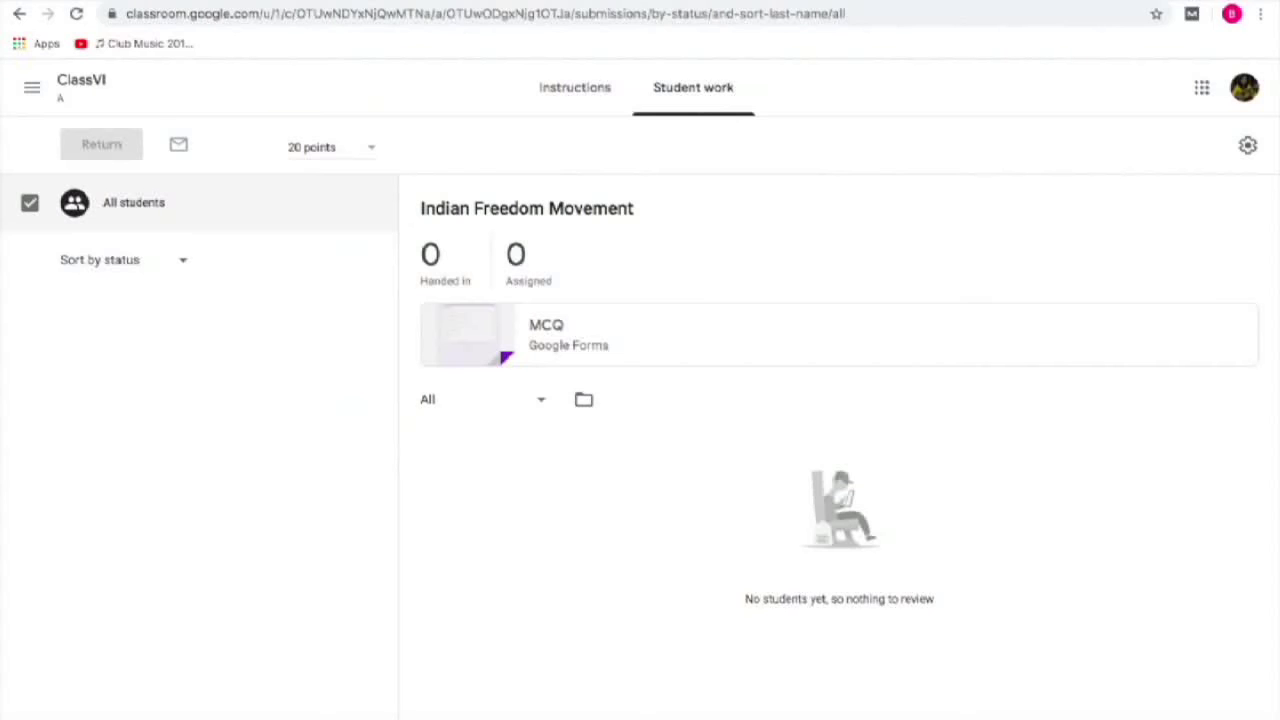
click(18, 14)
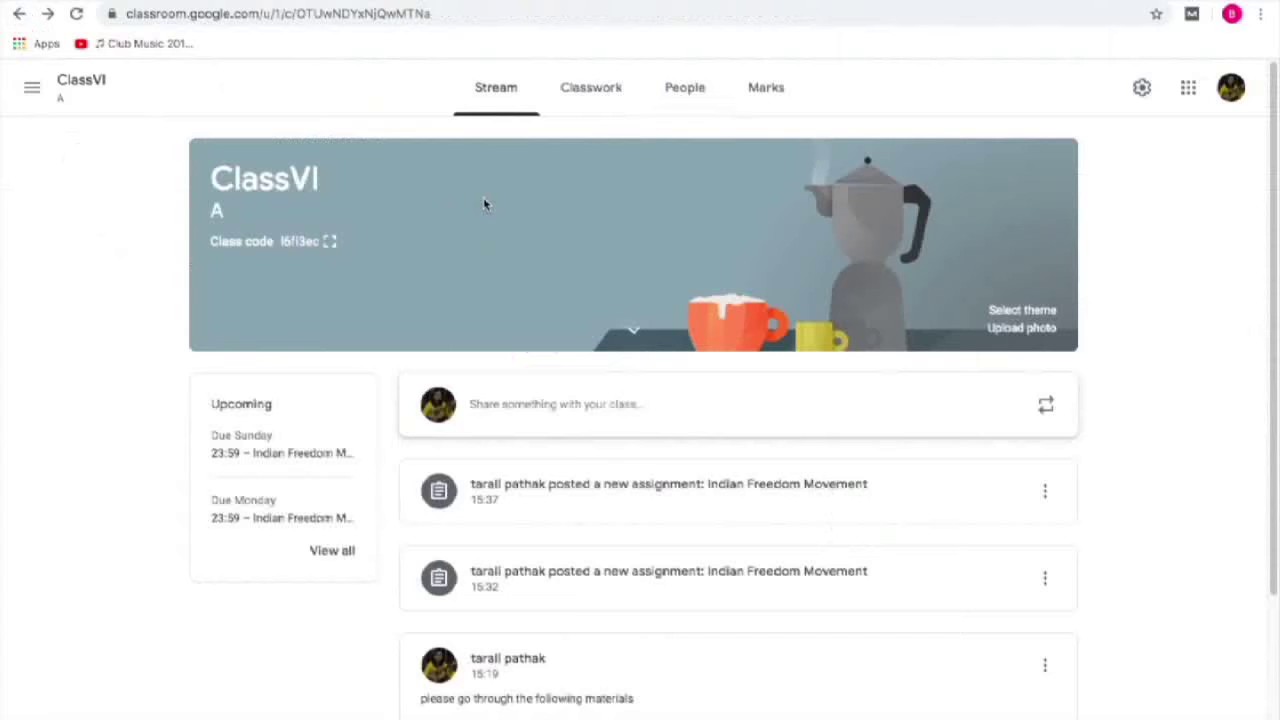
Step: Examine the blank question form and the other classwork types that can be created, and return to the class stream
click(574, 103)
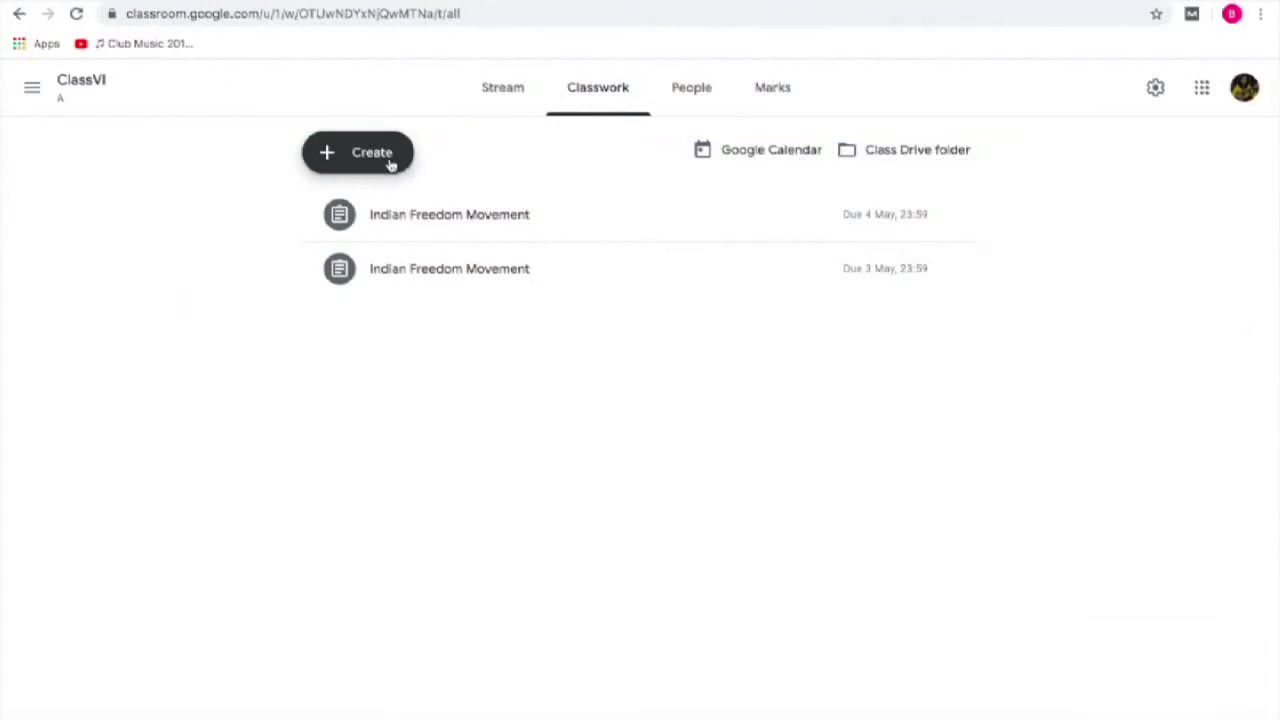
click(390, 160)
click(372, 262)
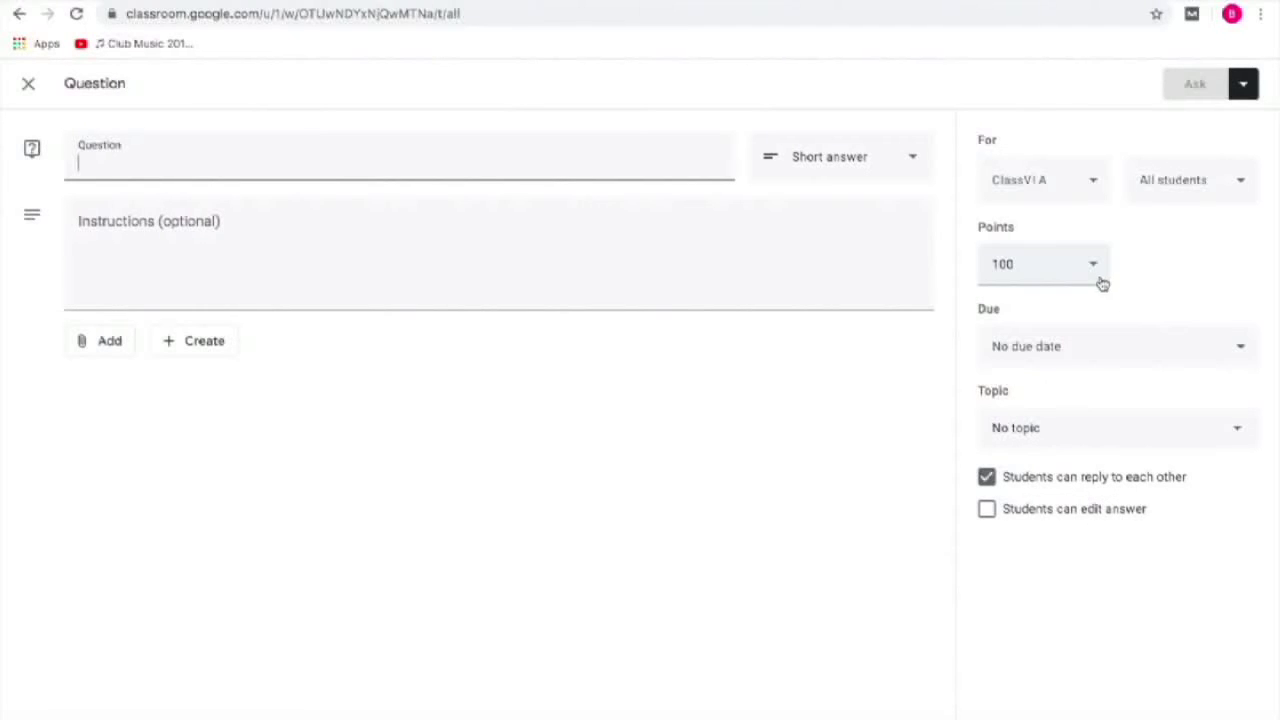
click(28, 83)
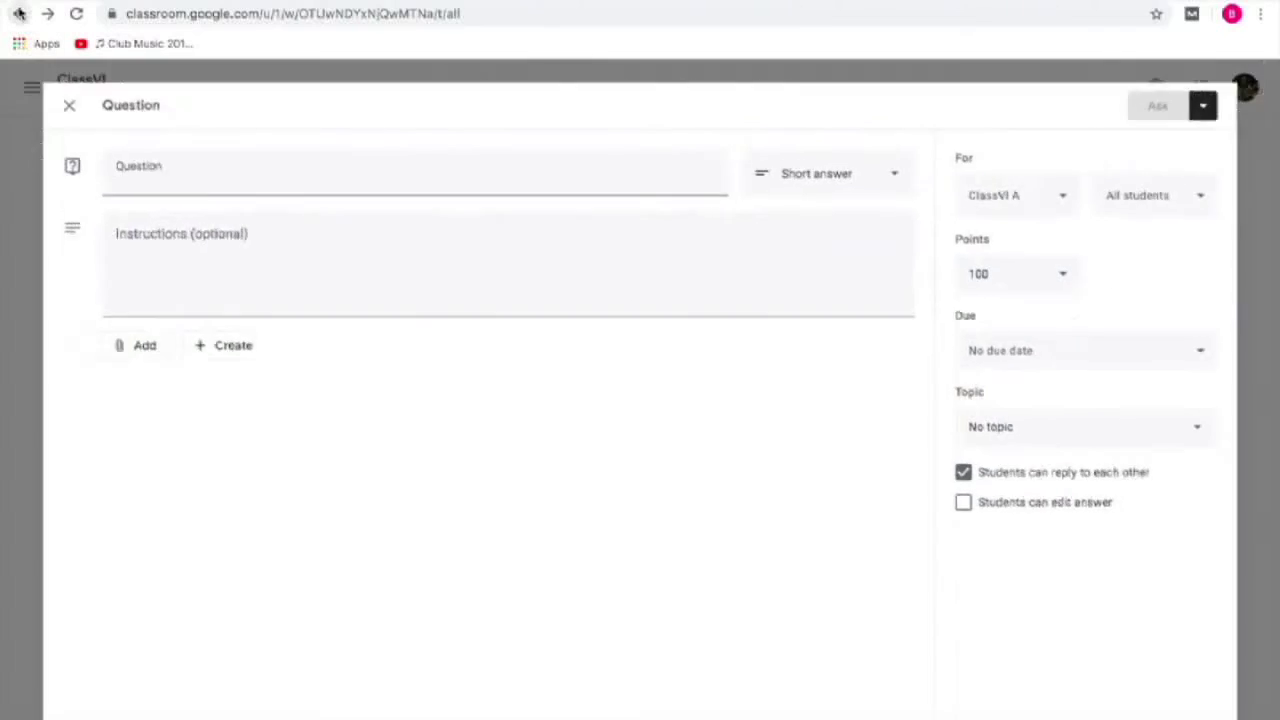
click(330, 157)
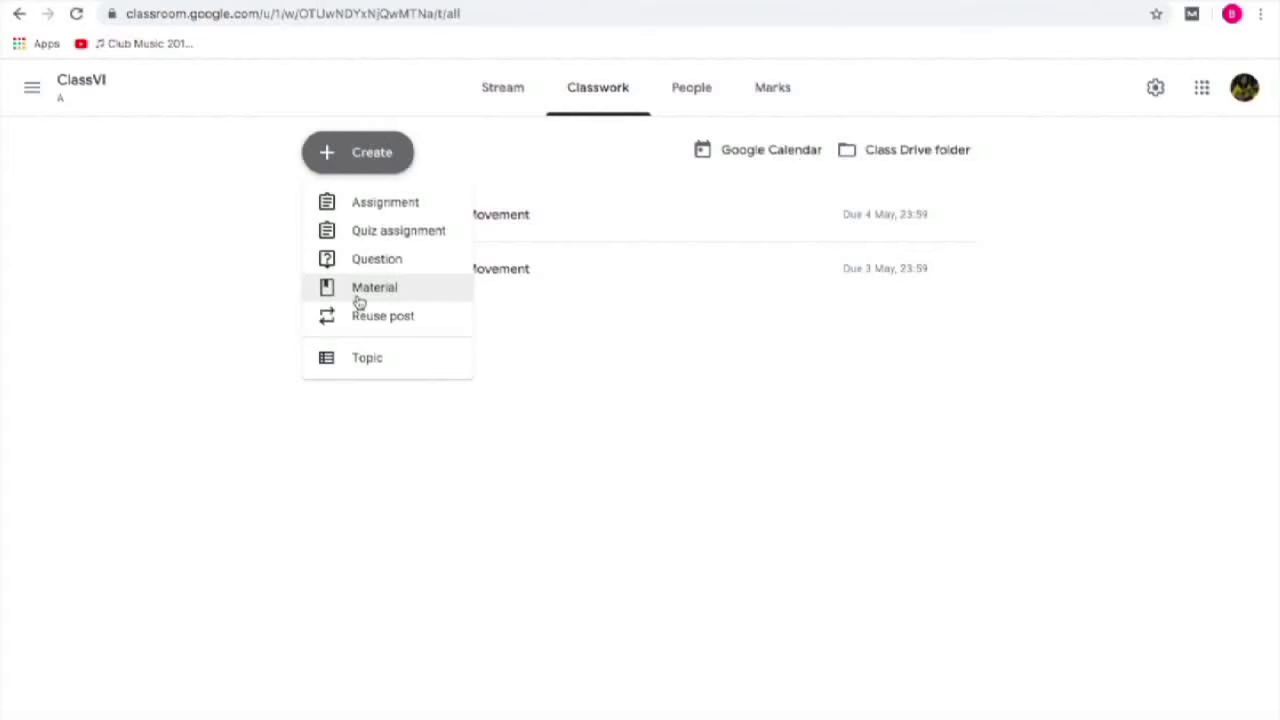
click(16, 15)
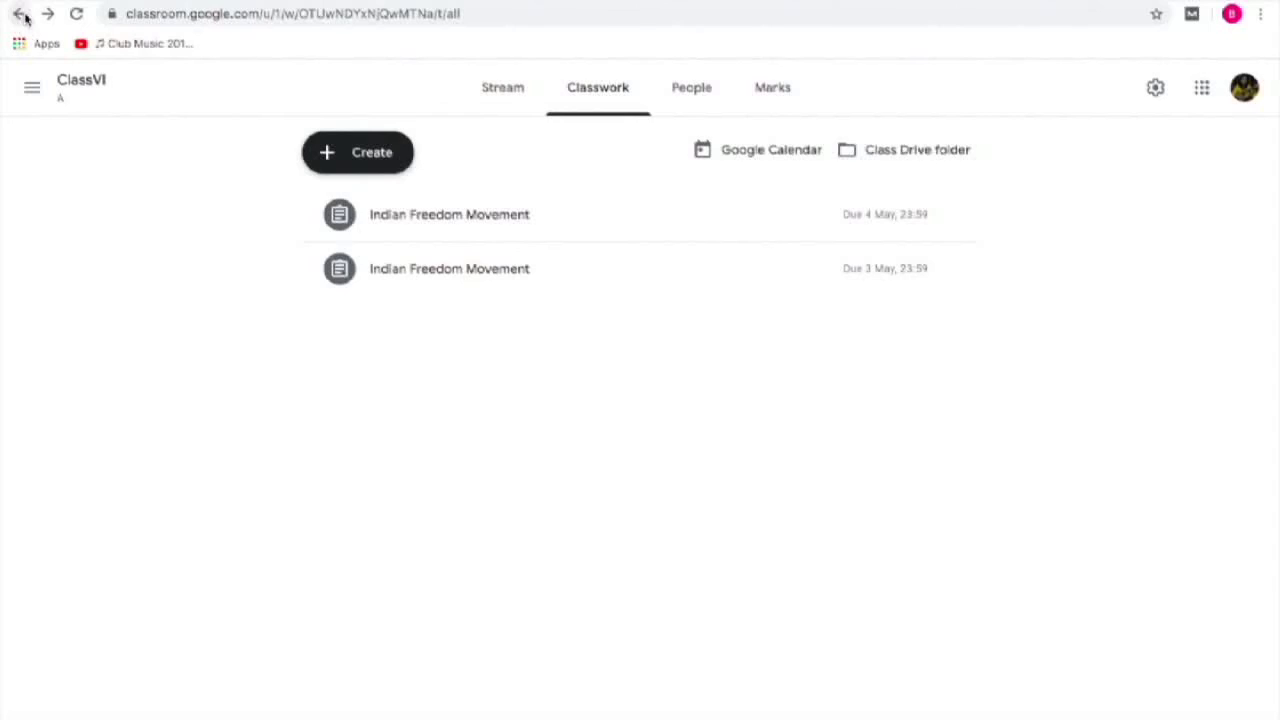
click(21, 14)
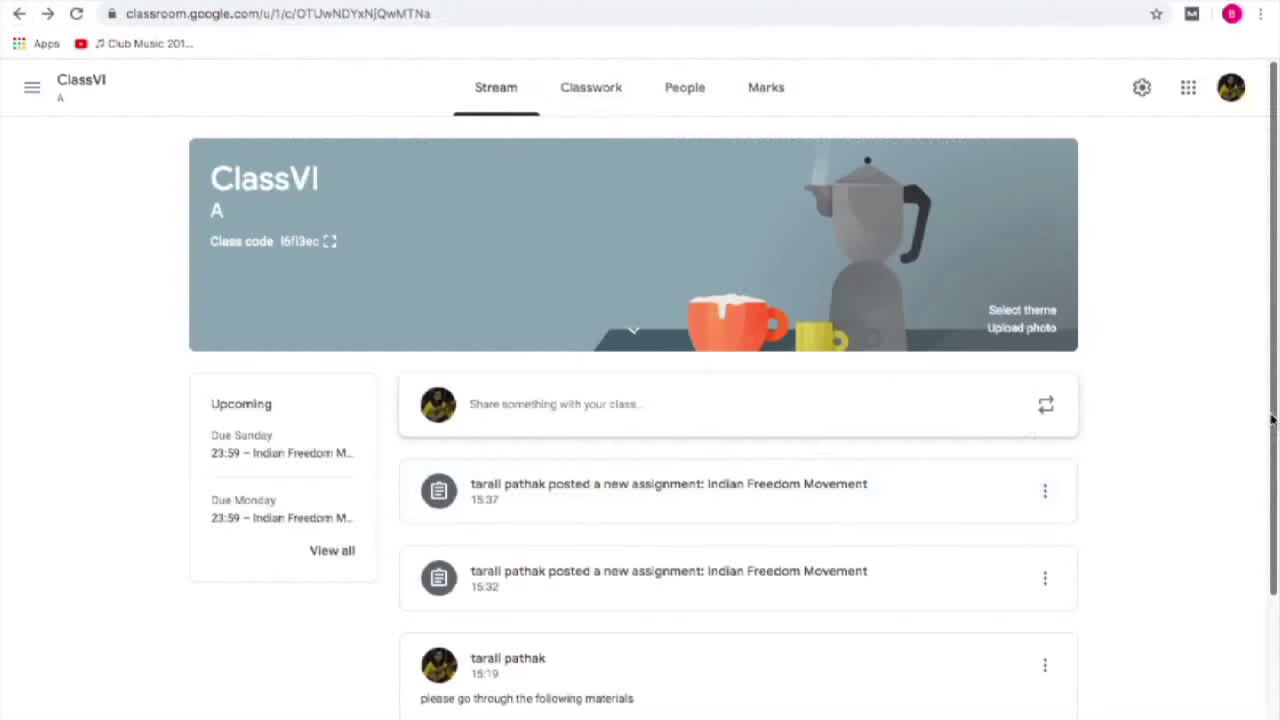